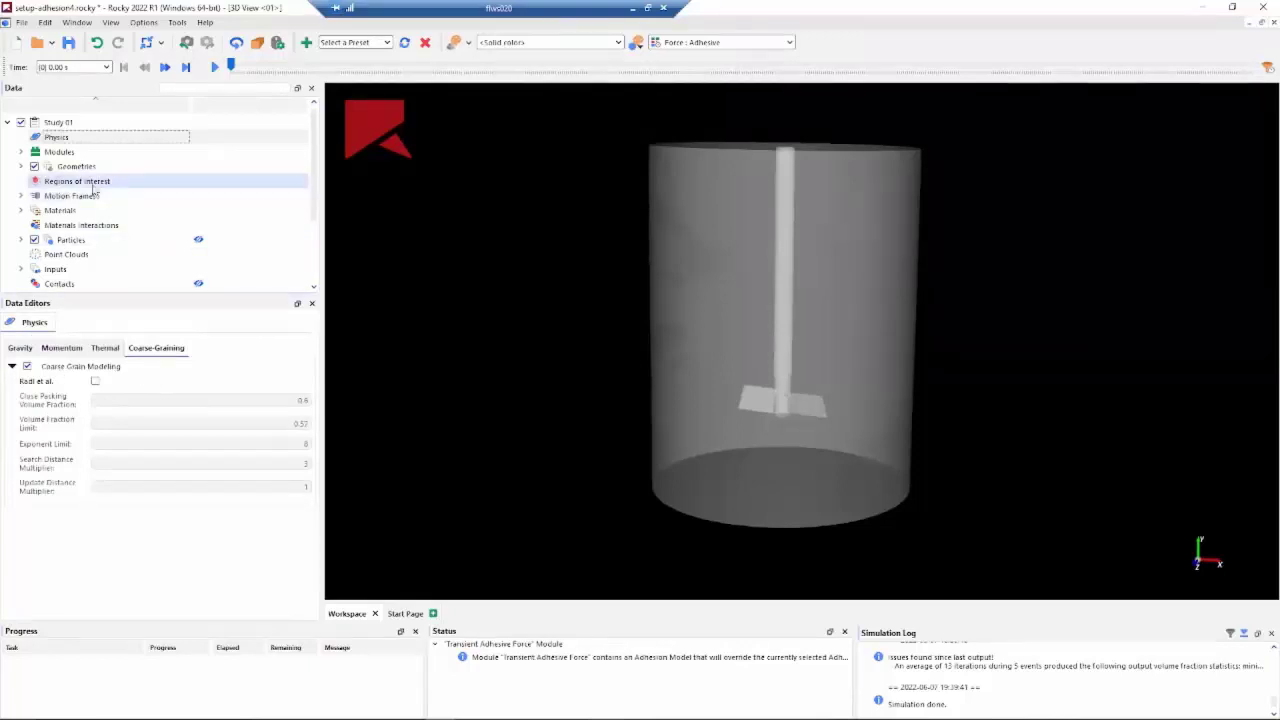
Review the CFD Coupling Particle Statistics, Inter-particle Collision Statistics and Transient Adhesive Force (0.0001 m adhesive distance) modules.
{"action": "left_click", "coordinate": [59, 152]}
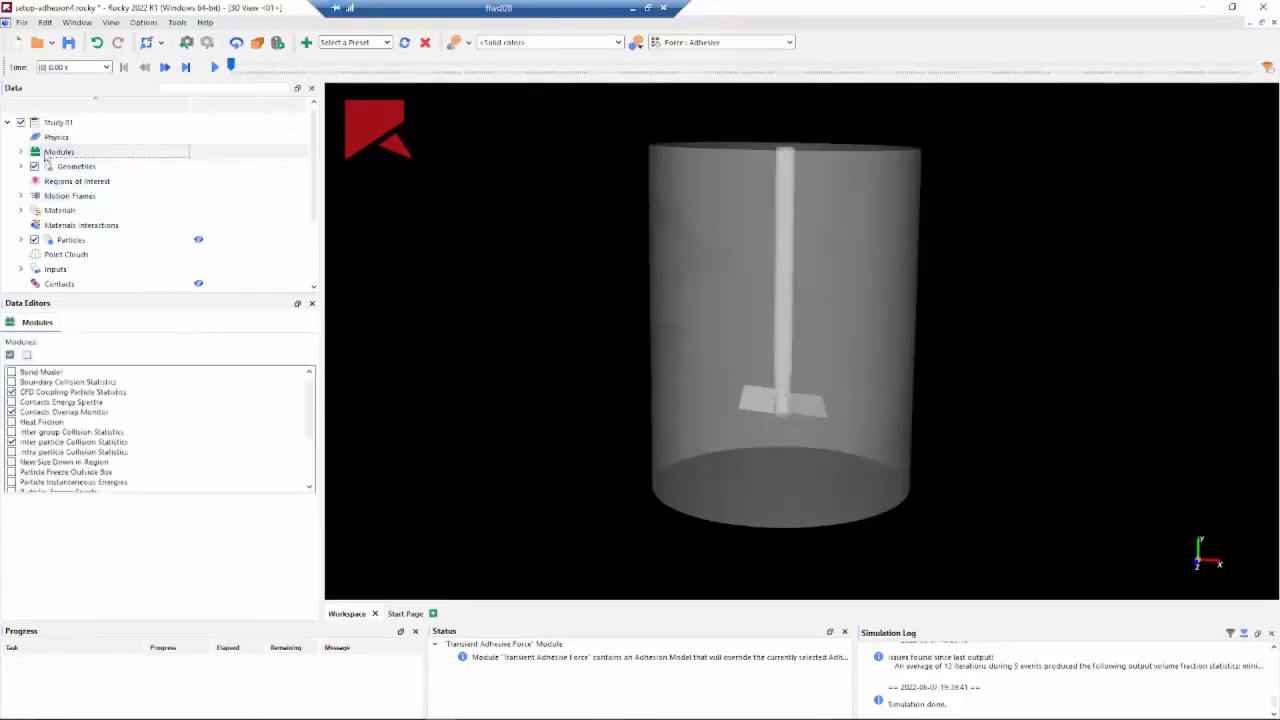
{"action": "left_click", "coordinate": [21, 152]}
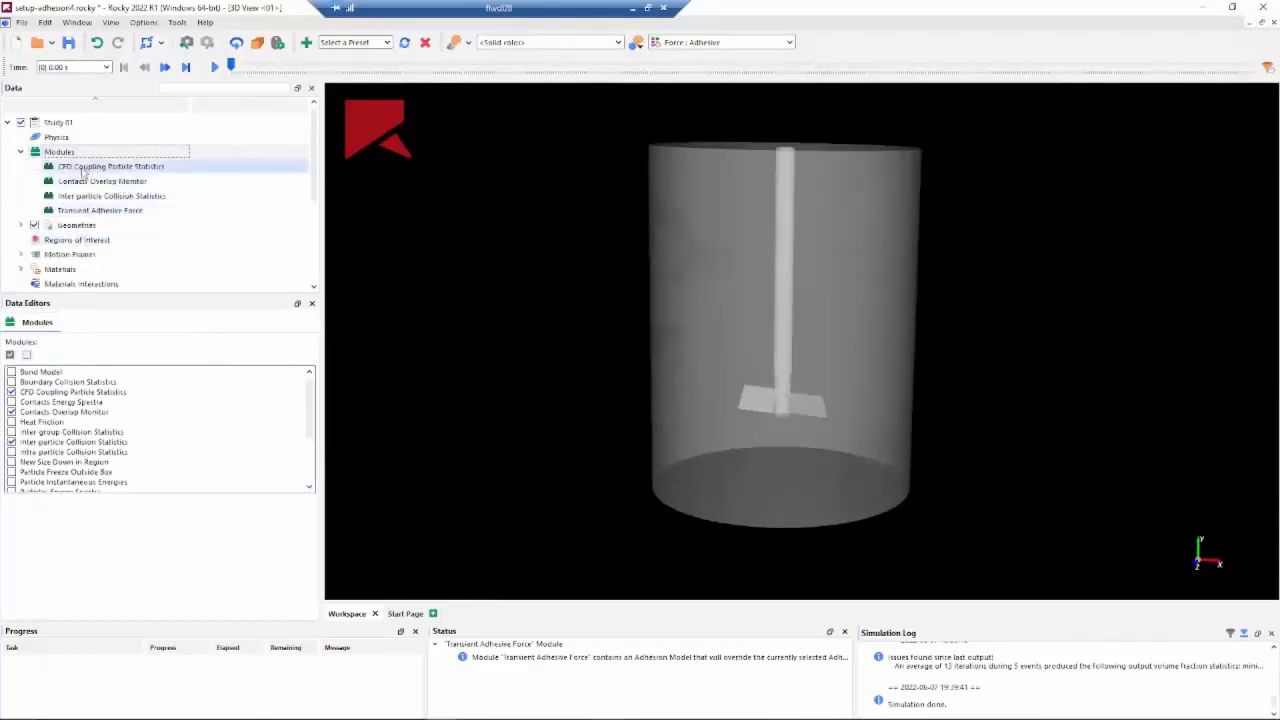
{"action": "left_click", "coordinate": [128, 169]}
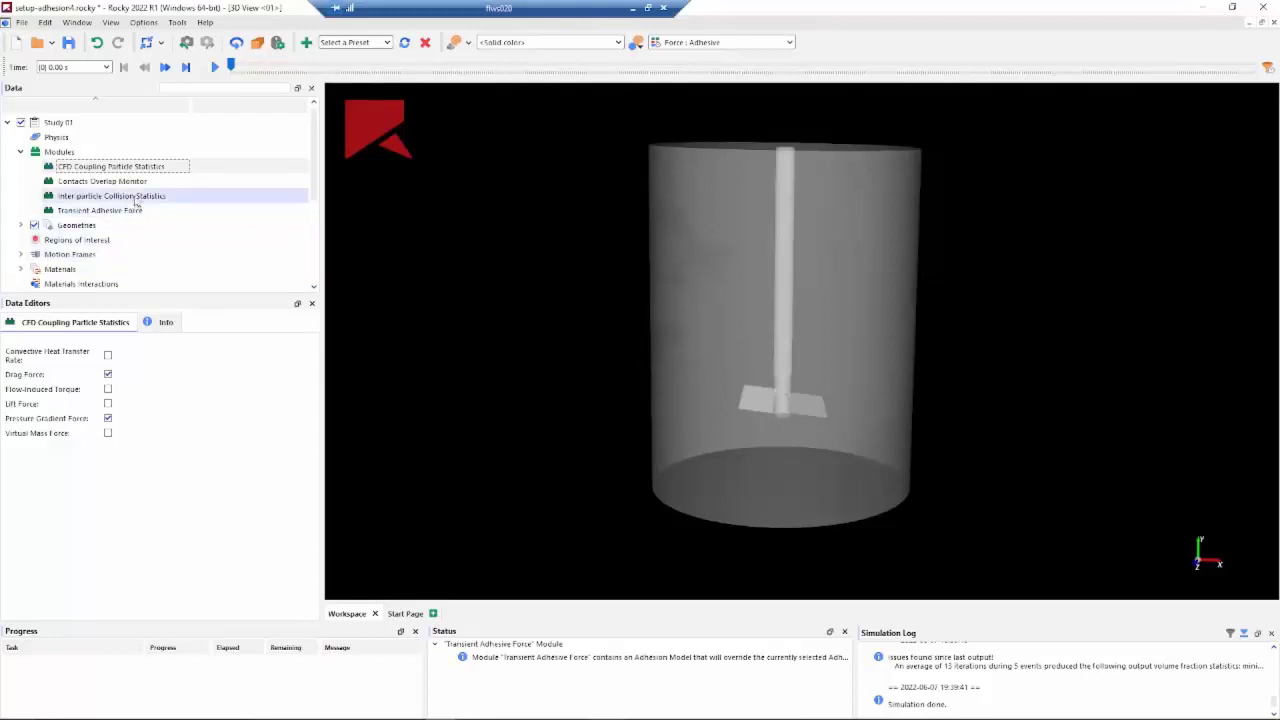
{"action": "left_click", "coordinate": [132, 197]}
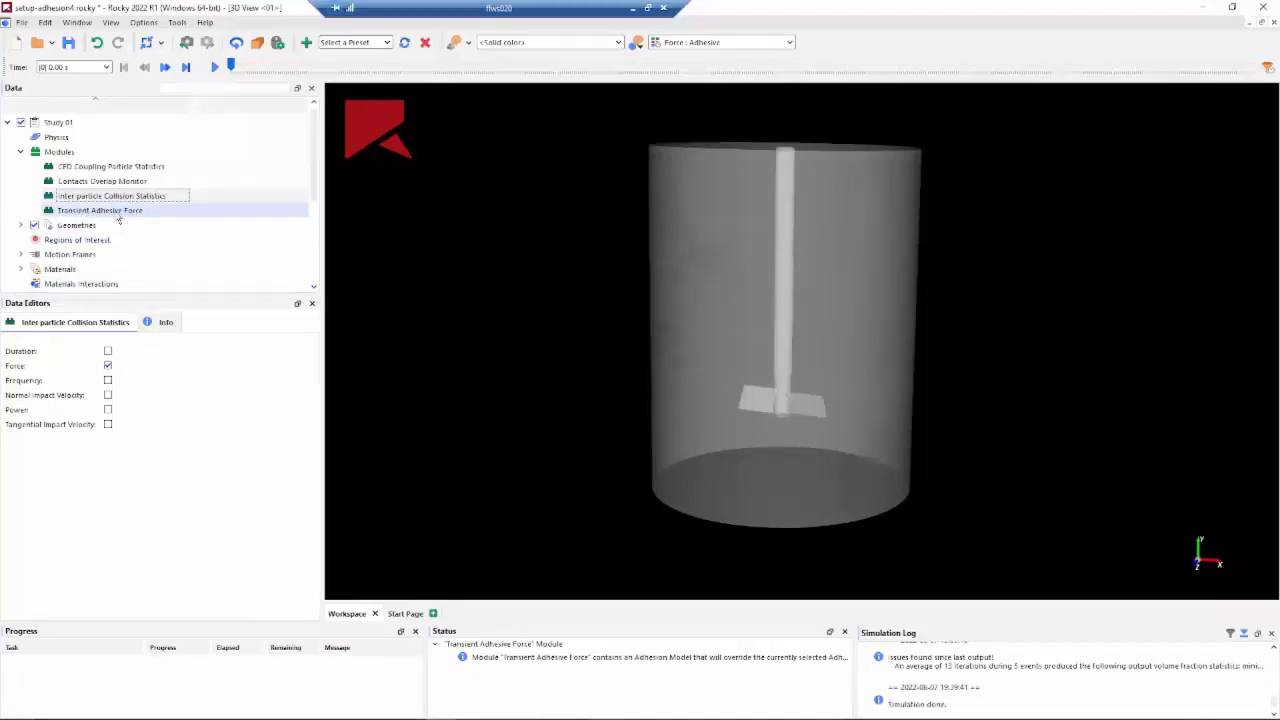
{"action": "left_click", "coordinate": [119, 215]}
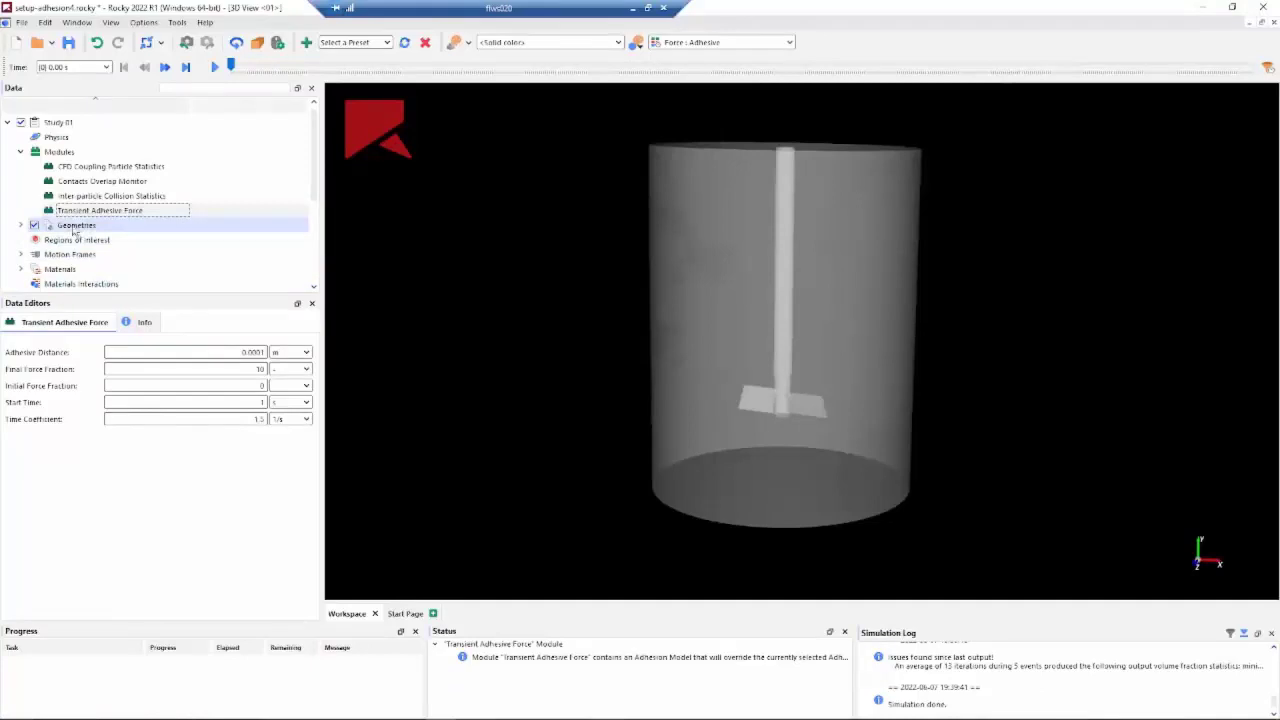
Inspect the impeller, shaft and walls geometries, confirming walls have no motion frame and Default Boundary material.
{"action": "right_click", "coordinate": [74, 228]}
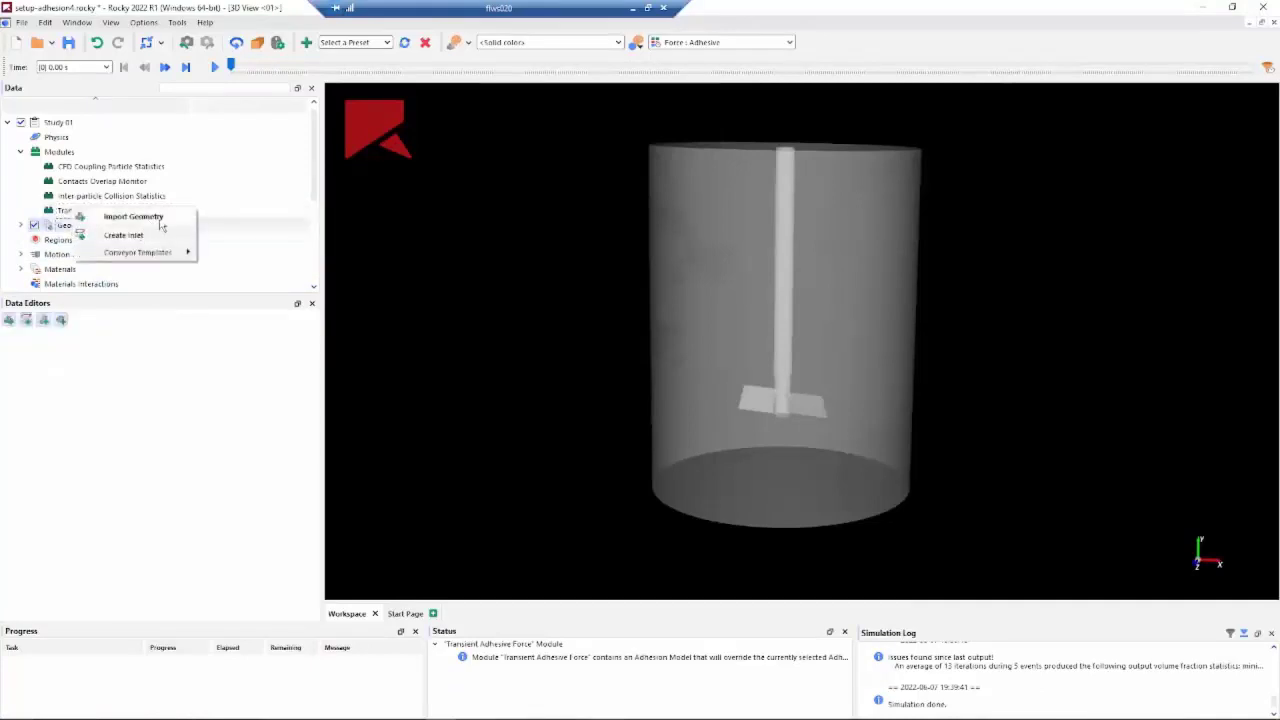
{"action": "left_click", "coordinate": [63, 233]}
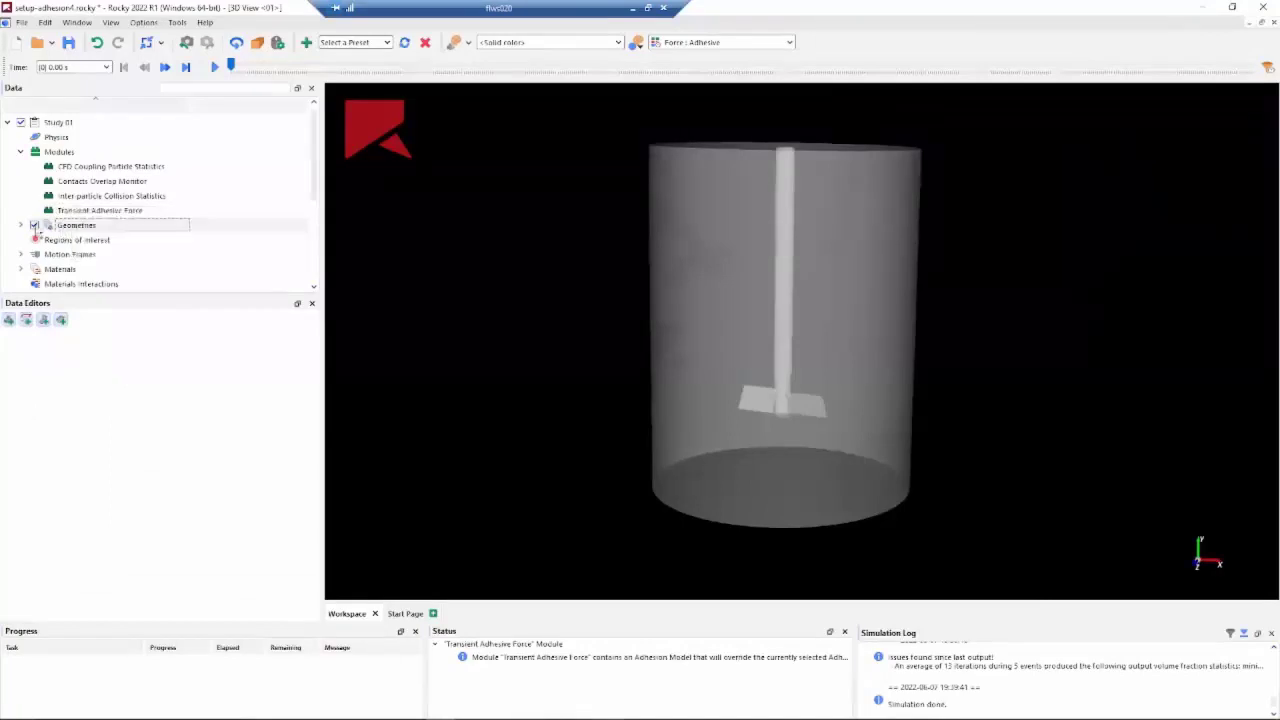
{"action": "left_click", "coordinate": [20, 226]}
{"action": "scroll", "coordinate": [117, 243], "scroll_direction": "down", "scroll_amount": 1}
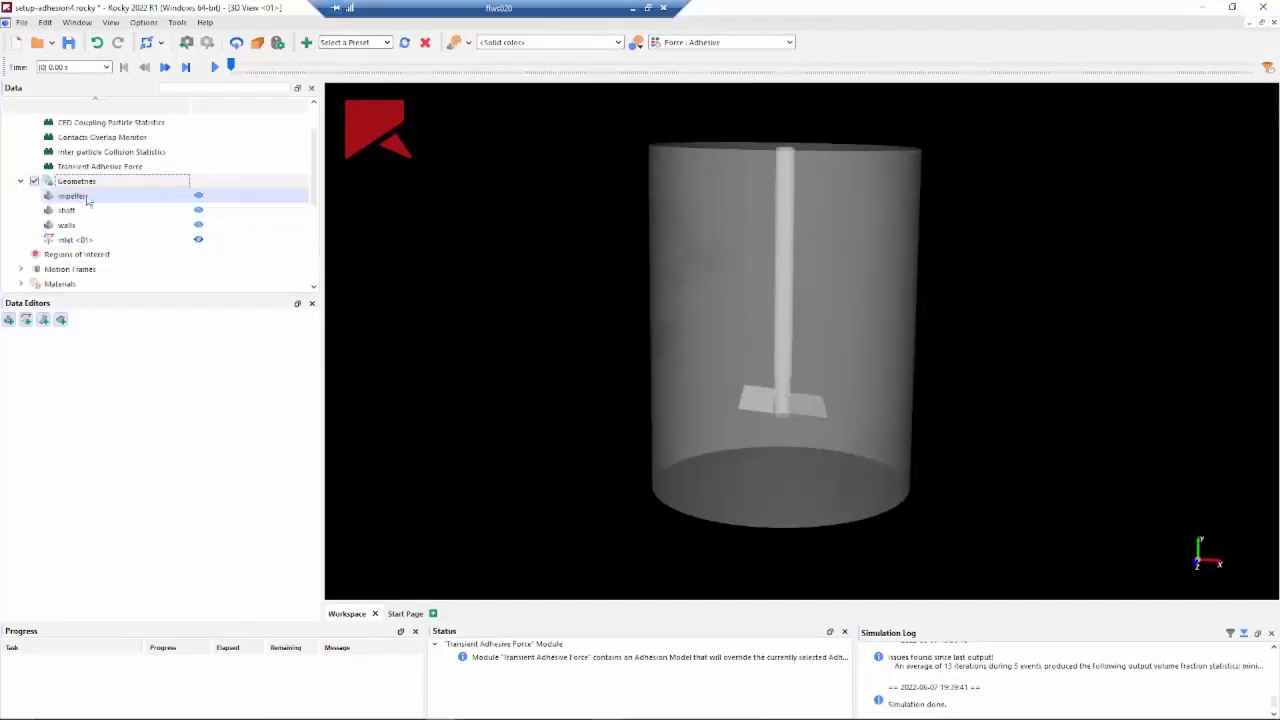
{"action": "left_click", "coordinate": [72, 196]}
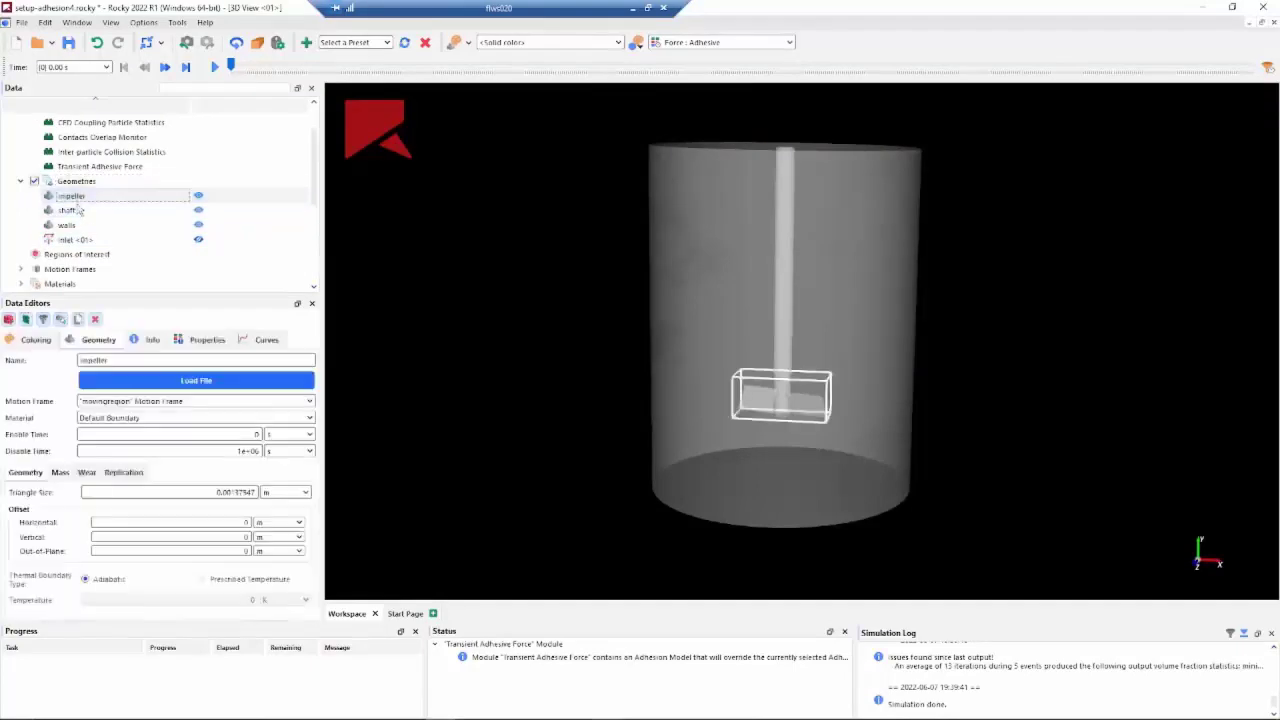
{"action": "left_click", "coordinate": [68, 210]}
{"action": "left_click", "coordinate": [74, 227]}
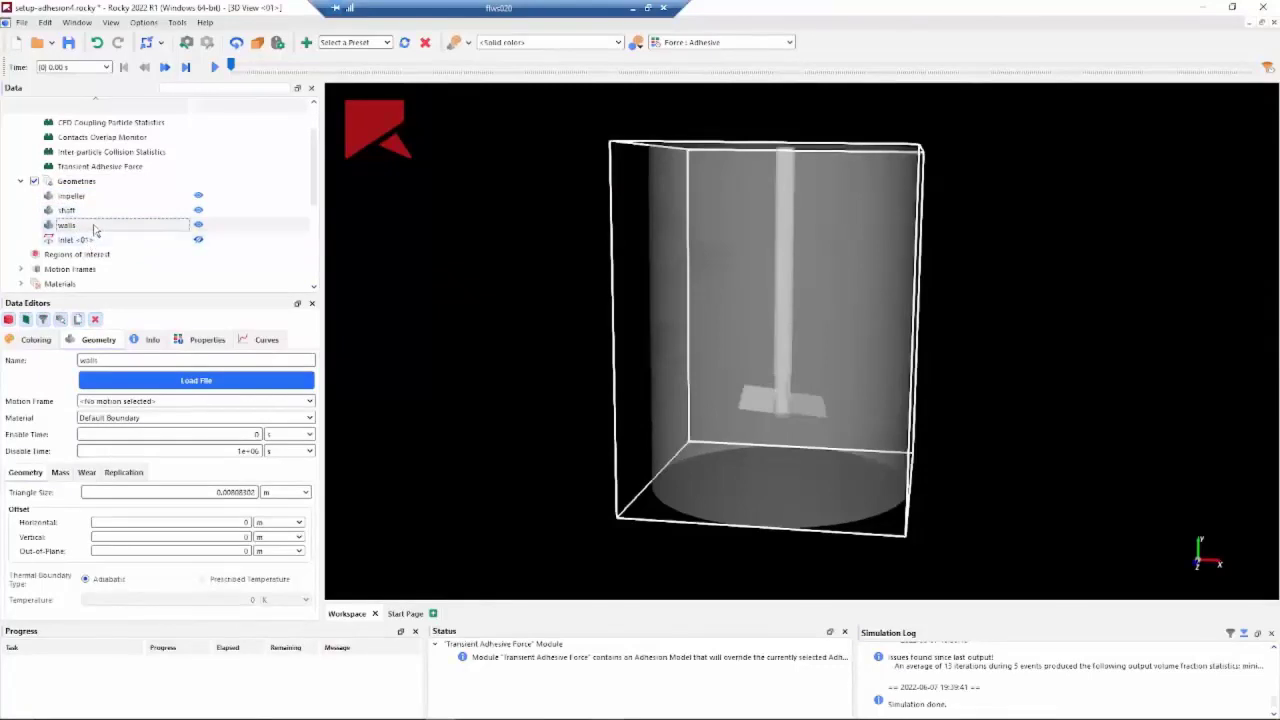
{"action": "scroll", "coordinate": [97, 204], "scroll_direction": "down", "scroll_amount": 3}
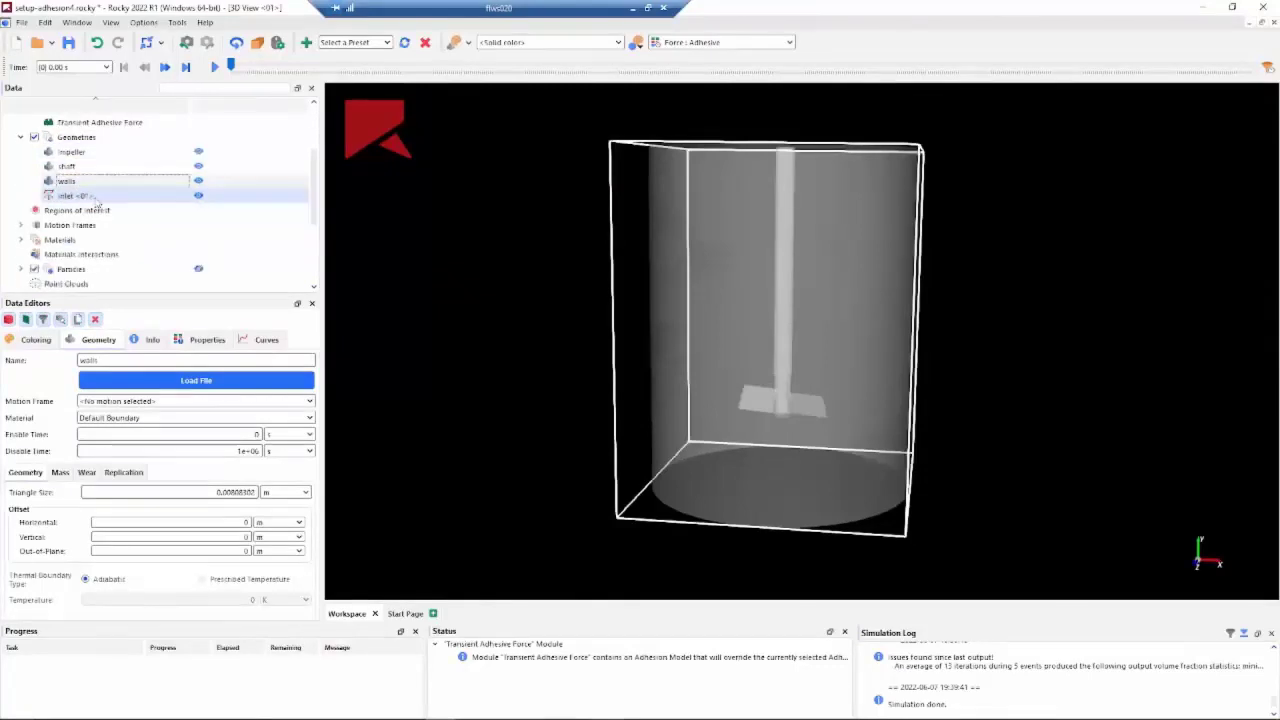
Check the movingregion rotation frame and confirm impeller and shaft both use it.
{"action": "double_click", "coordinate": [40, 228]}
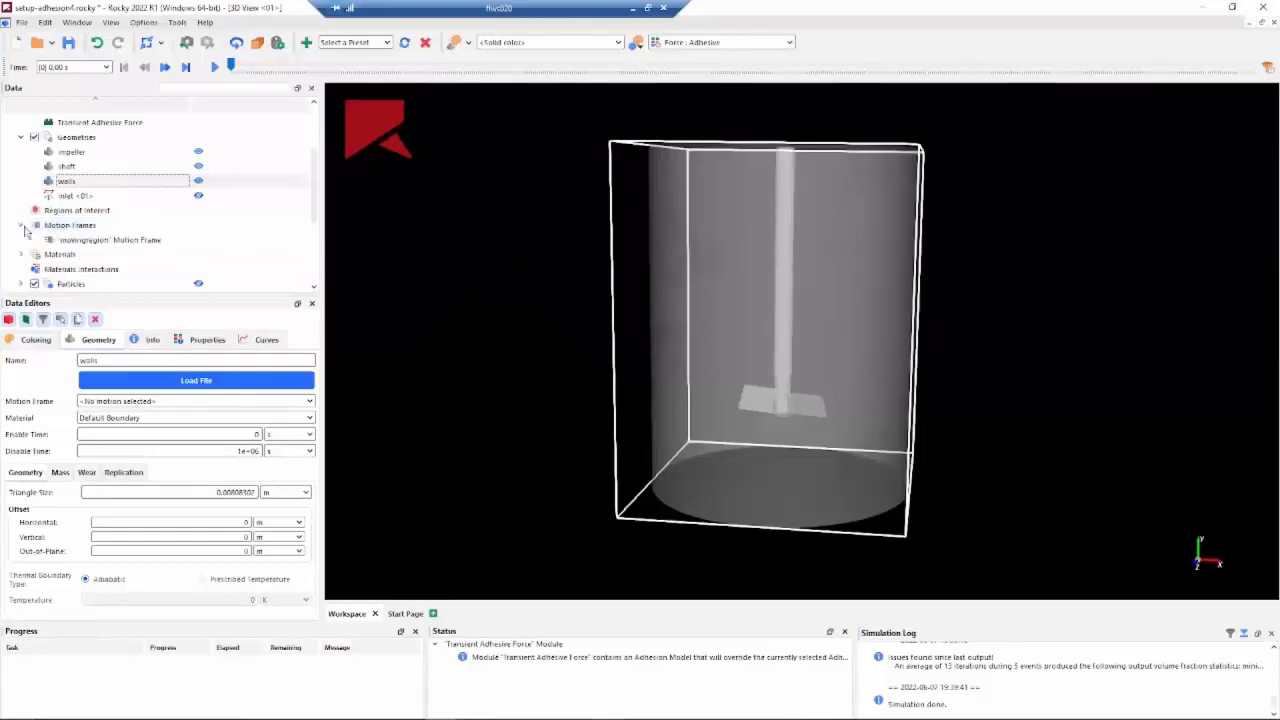
{"action": "left_click", "coordinate": [82, 241]}
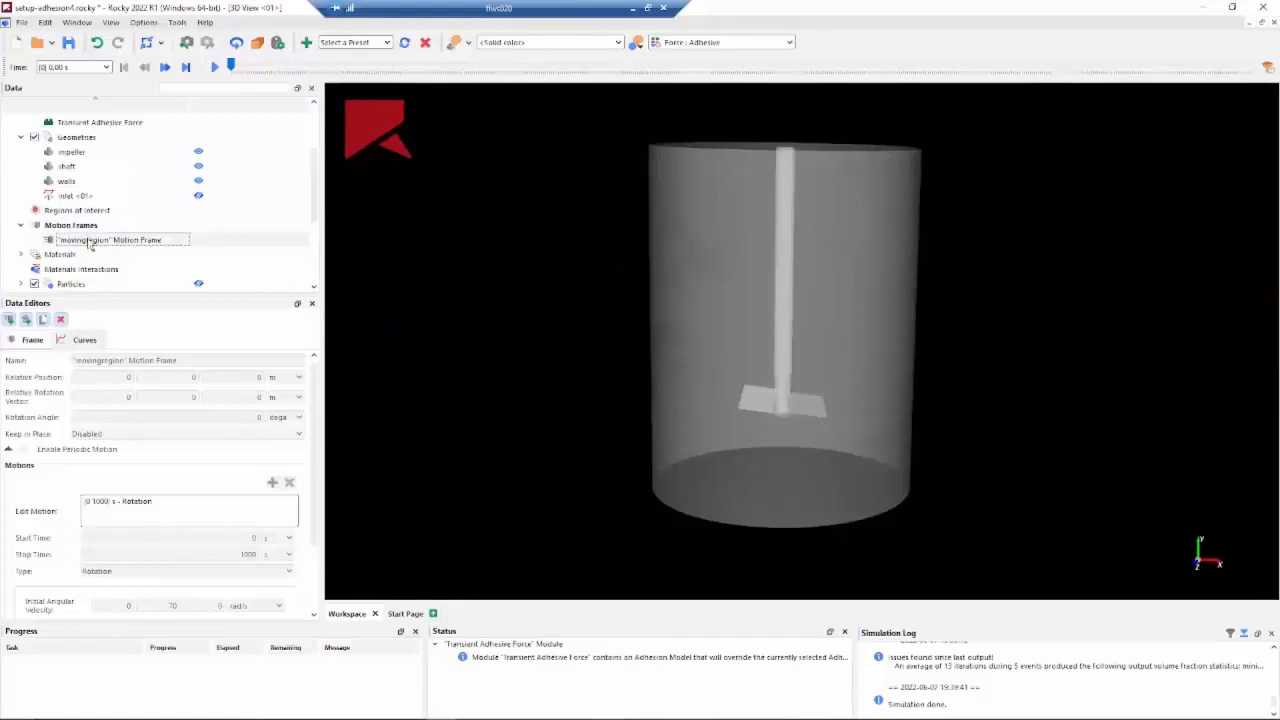
{"action": "left_click", "coordinate": [74, 152]}
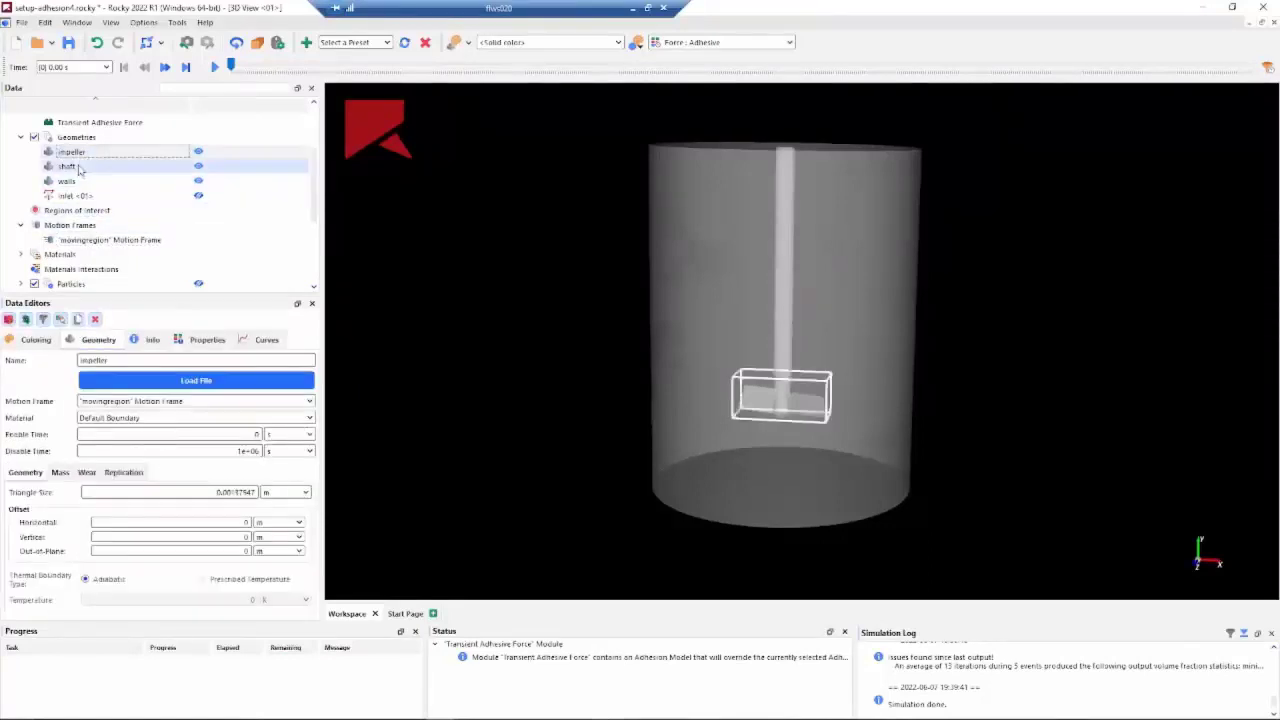
{"action": "left_click", "coordinate": [78, 166], "text": "ctrl"}
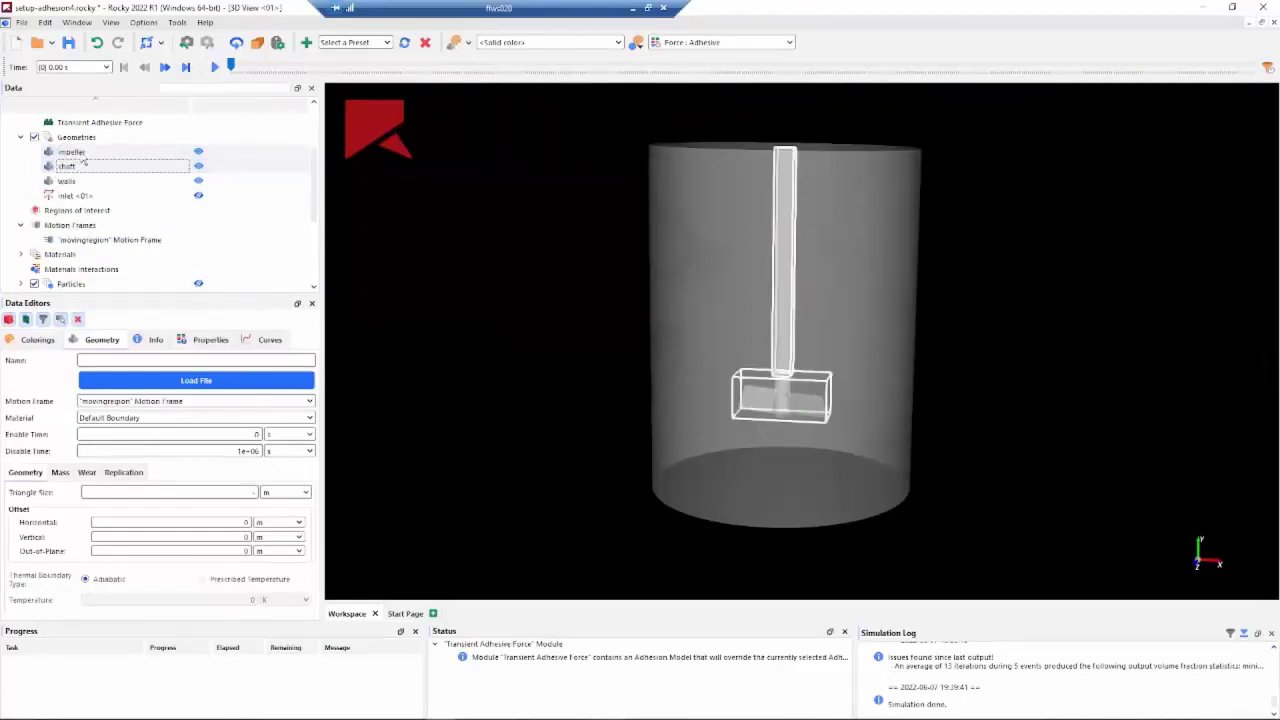
{"action": "left_click", "coordinate": [165, 401]}
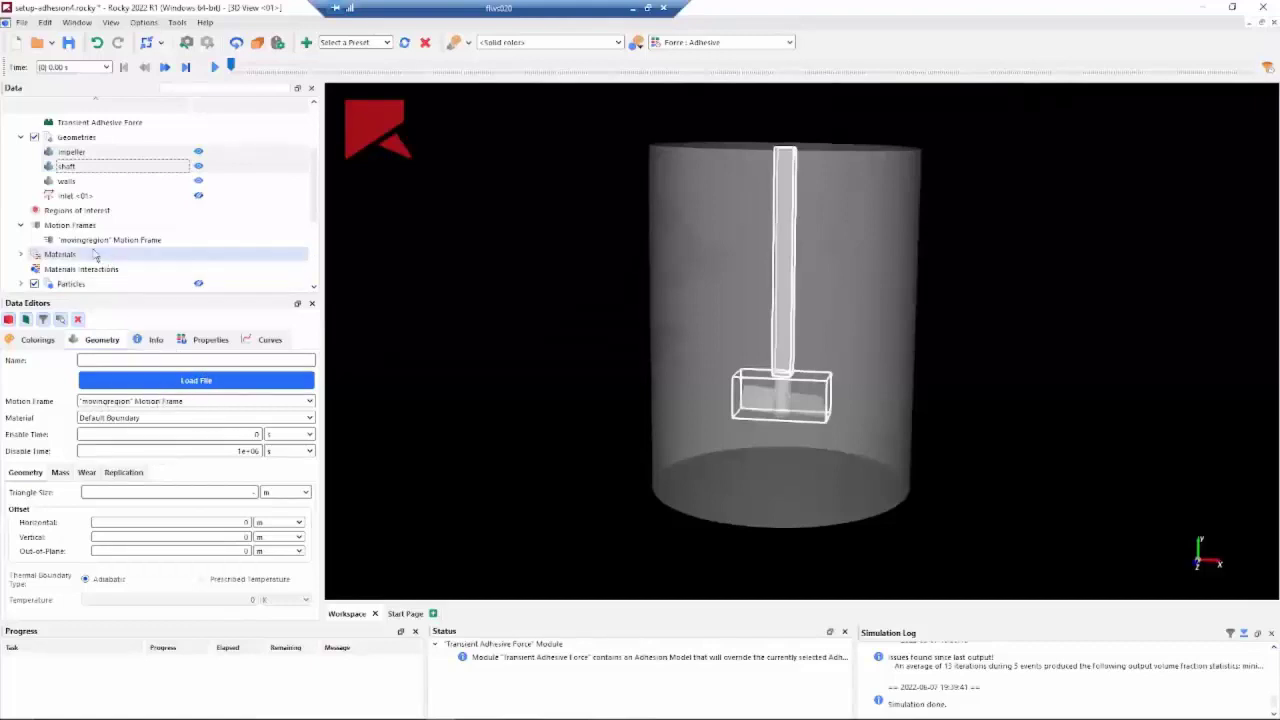
{"action": "scroll", "coordinate": [97, 256], "scroll_direction": "down", "scroll_amount": 1}
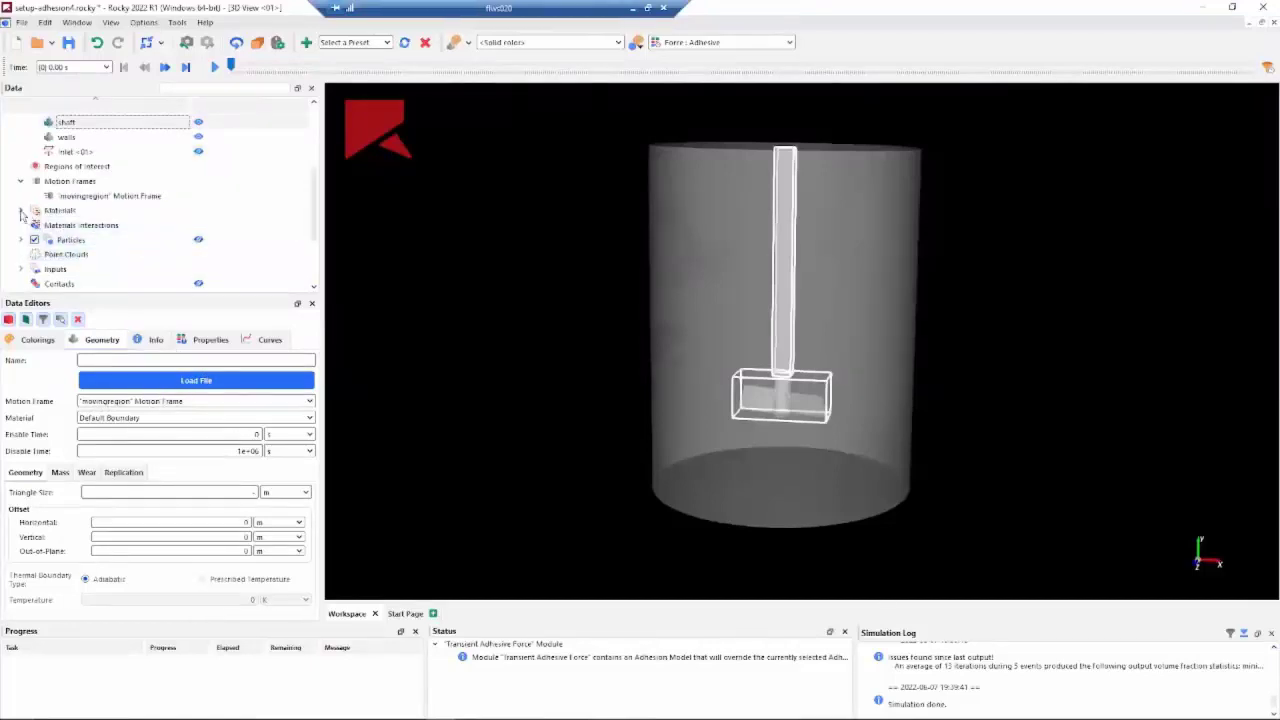
Check Default Particles: density 1100 kg/m3, Young's modulus 1e+08 N/m2, Poisson's ratio 0.3.
{"action": "left_click", "coordinate": [21, 211]}
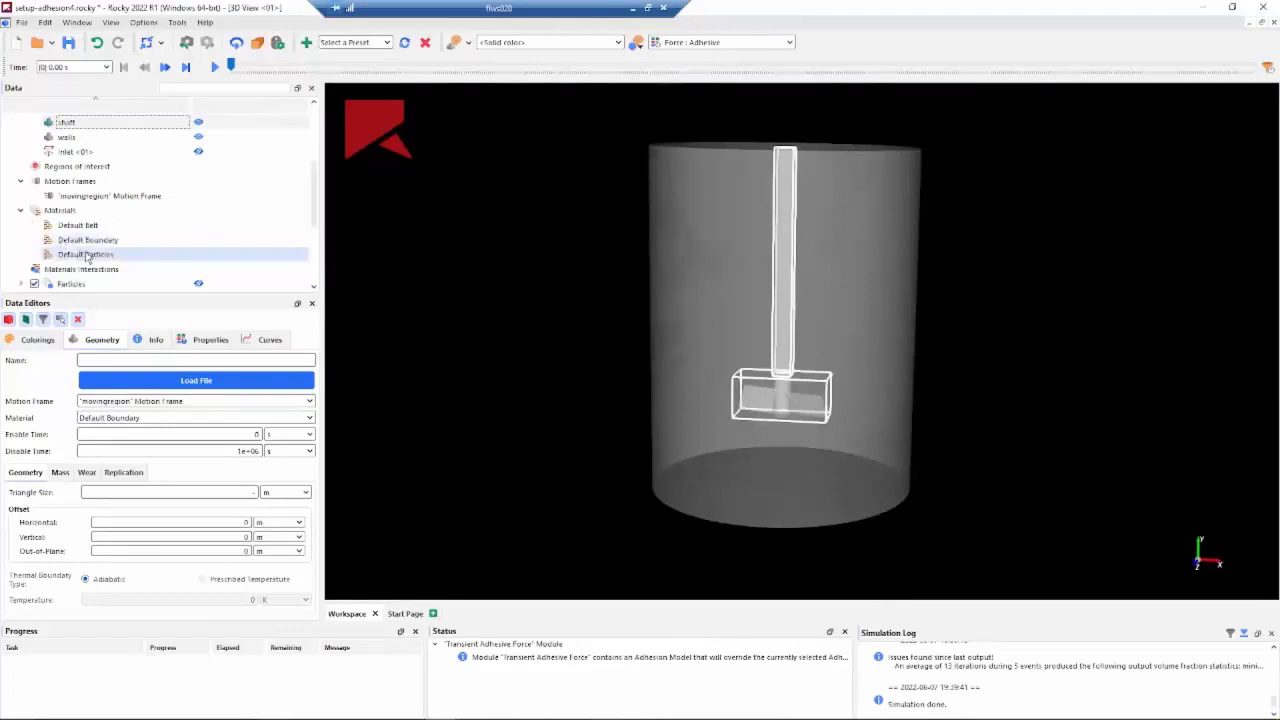
{"action": "left_click", "coordinate": [87, 255]}
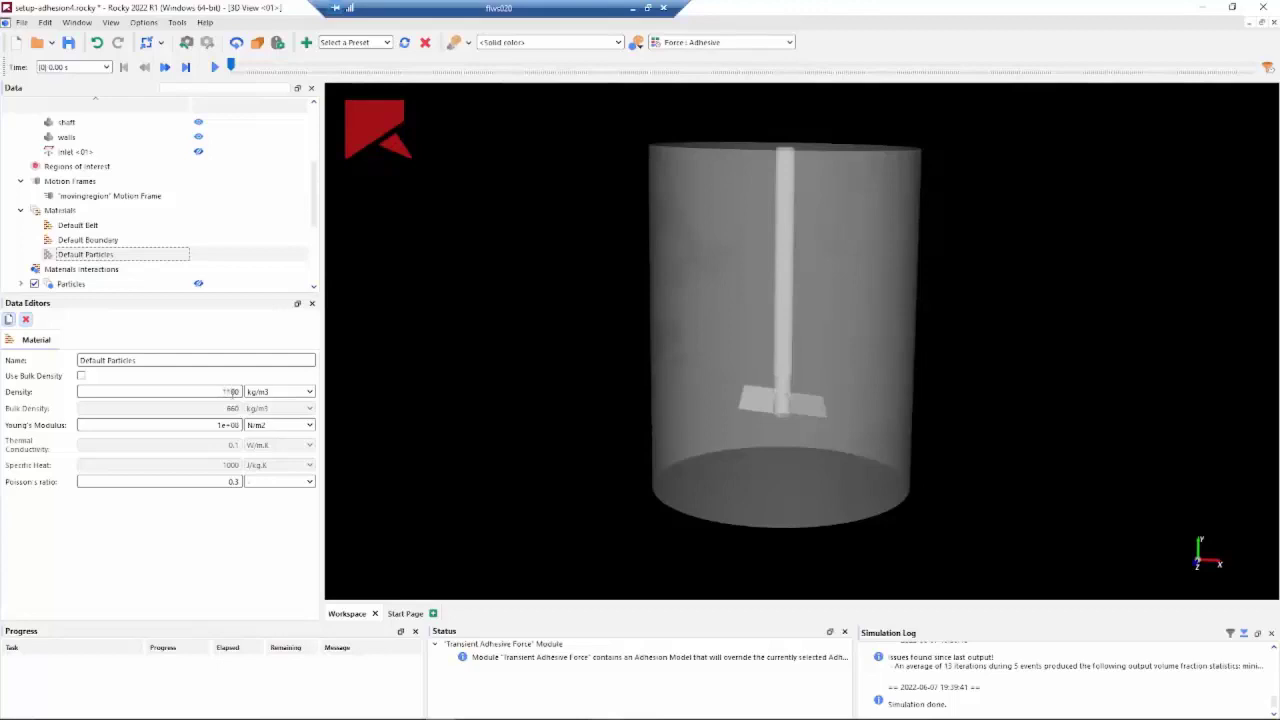
{"action": "left_click", "coordinate": [224, 391]}
{"action": "scroll", "coordinate": [105, 260], "scroll_direction": "down", "scroll_amount": 1}
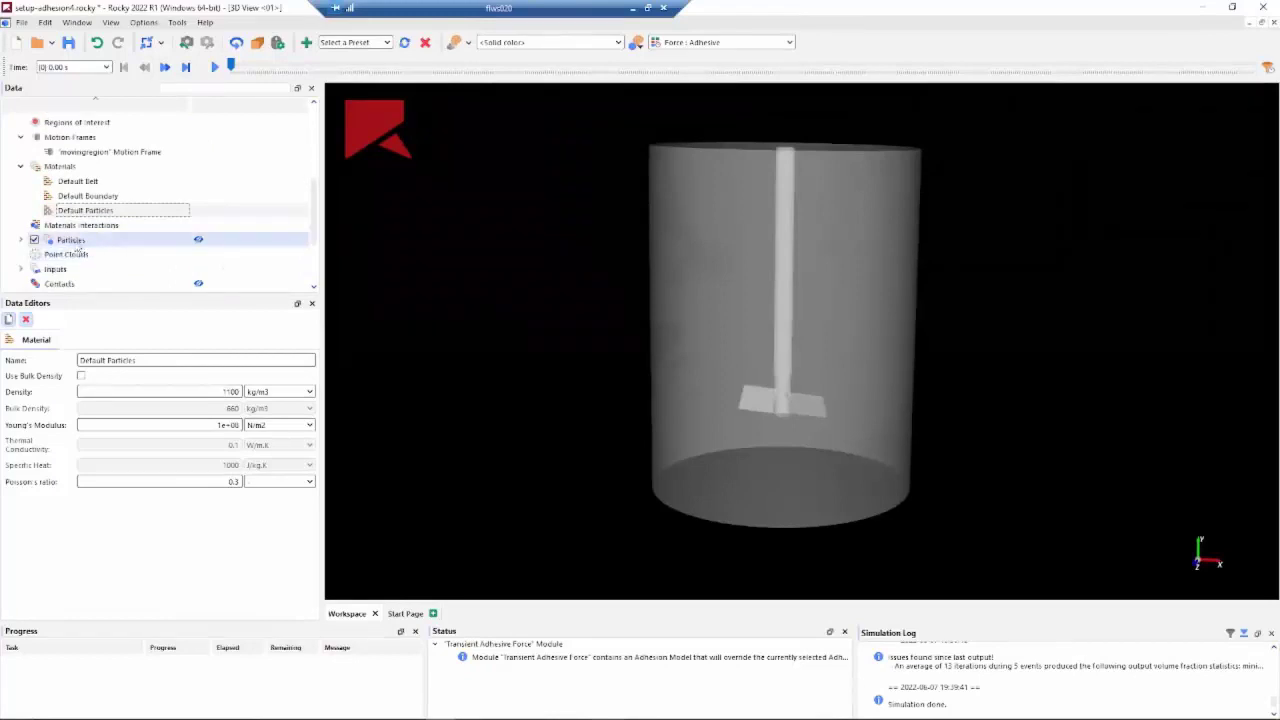
Create Particle <01> as a 0.0005 m sphere of Default Particles material.
{"action": "right_click", "coordinate": [84, 241]}
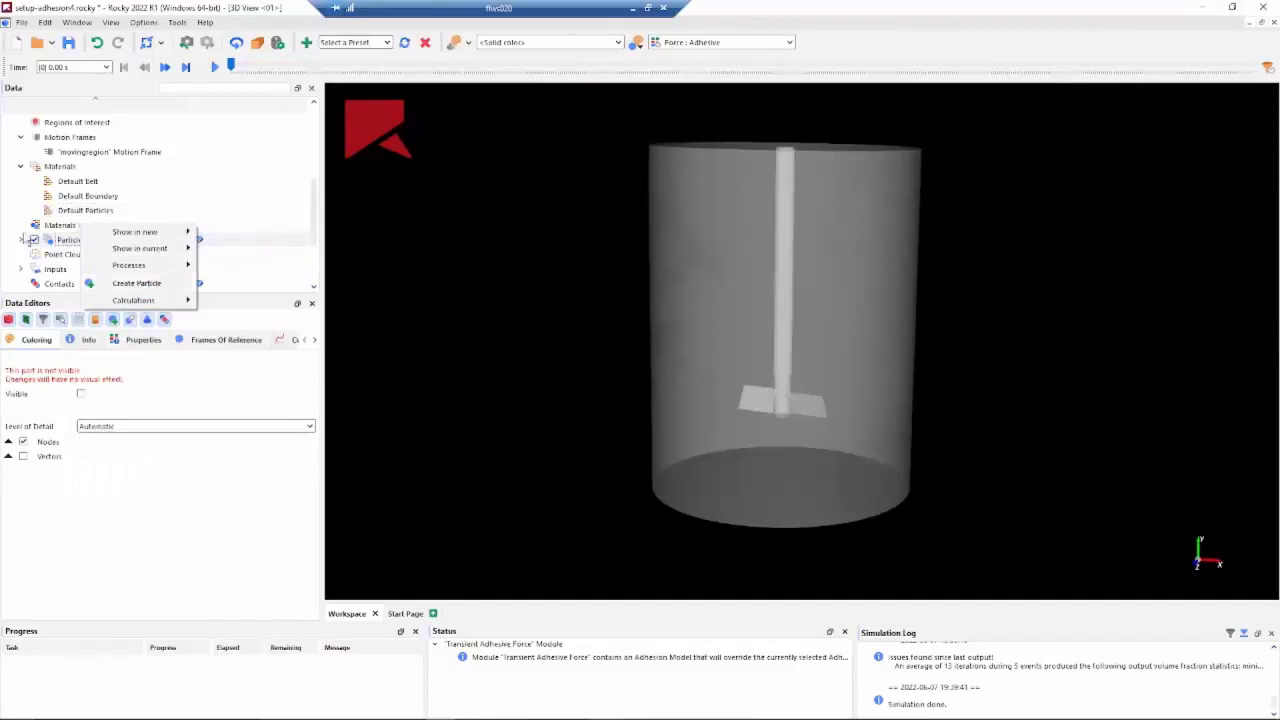
{"action": "left_click", "coordinate": [110, 283]}
{"action": "left_click", "coordinate": [75, 255]}
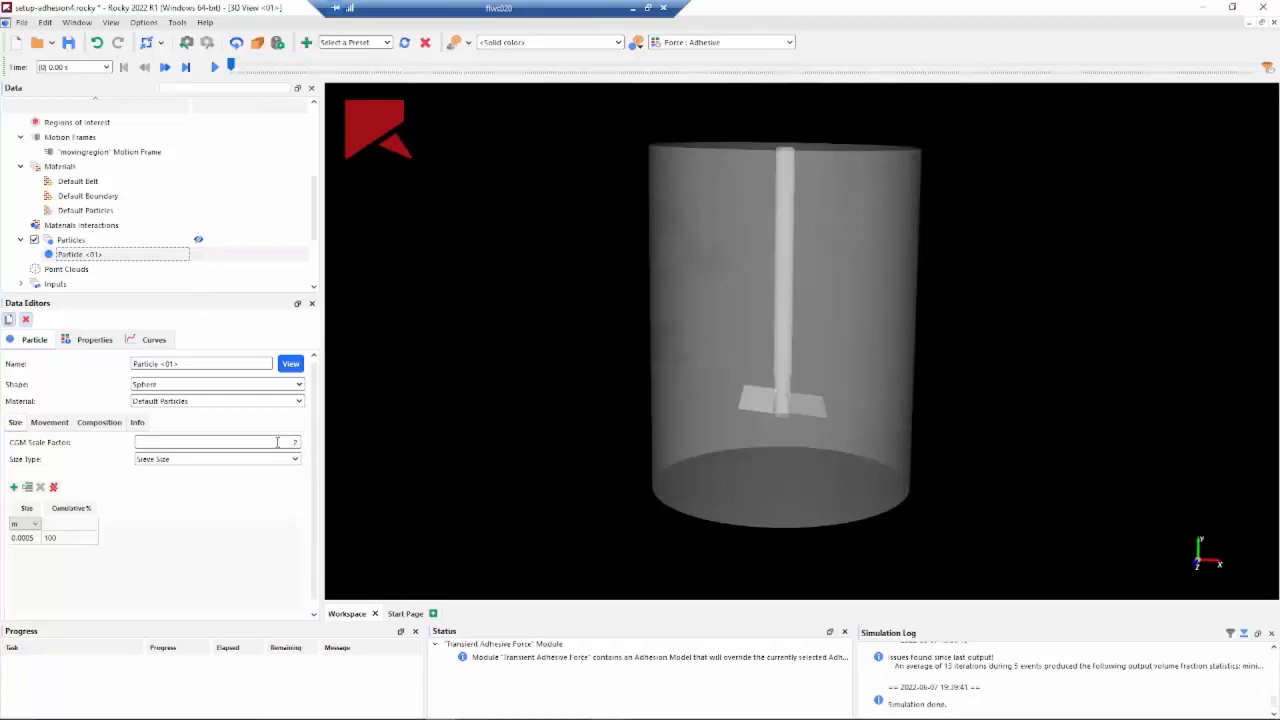
{"action": "scroll", "coordinate": [80, 255], "scroll_direction": "down", "scroll_amount": 1}
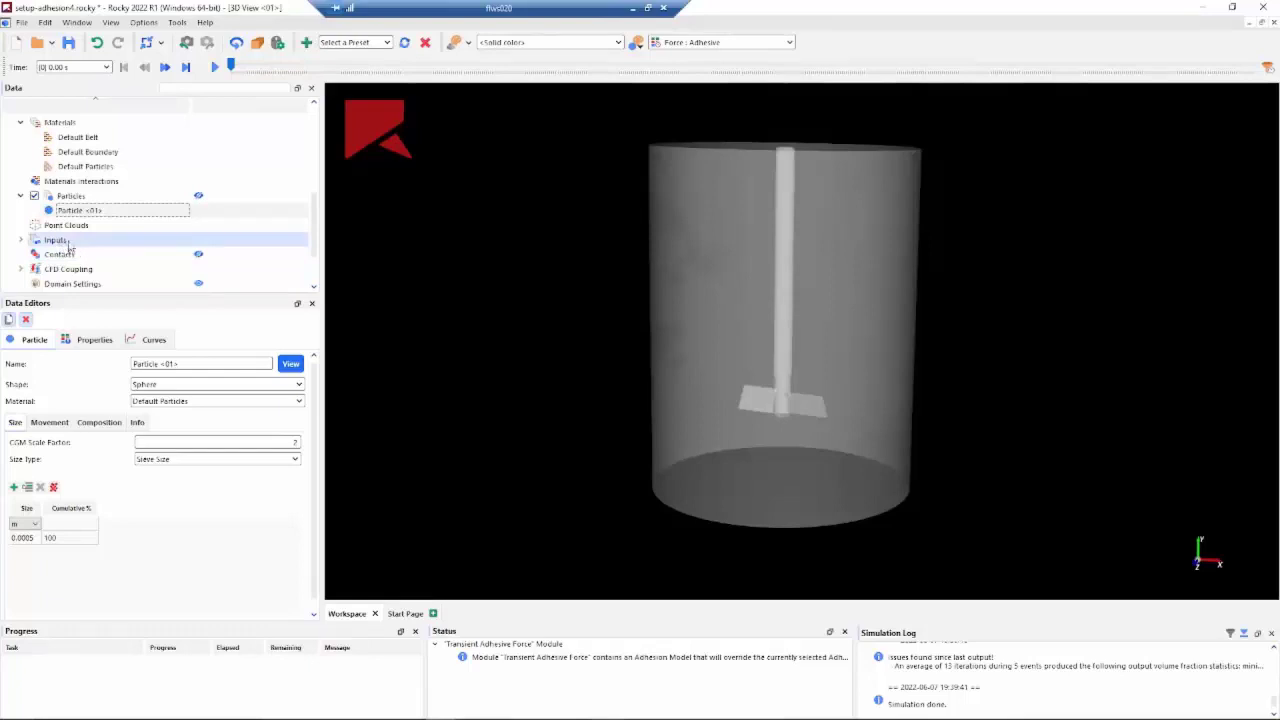
Add Volume Fill <01> with 0.03 kg of Particle <01> and check its box region bounds.
{"action": "right_click", "coordinate": [70, 246]}
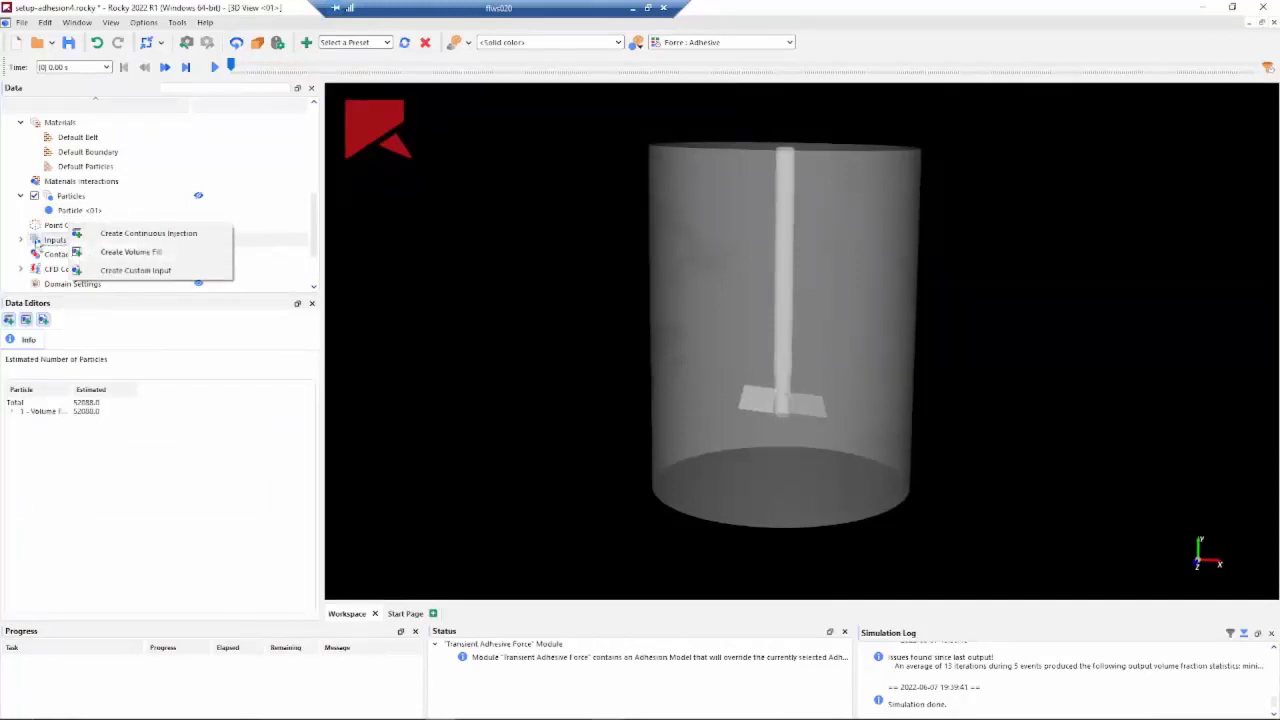
{"action": "left_click", "coordinate": [140, 252]}
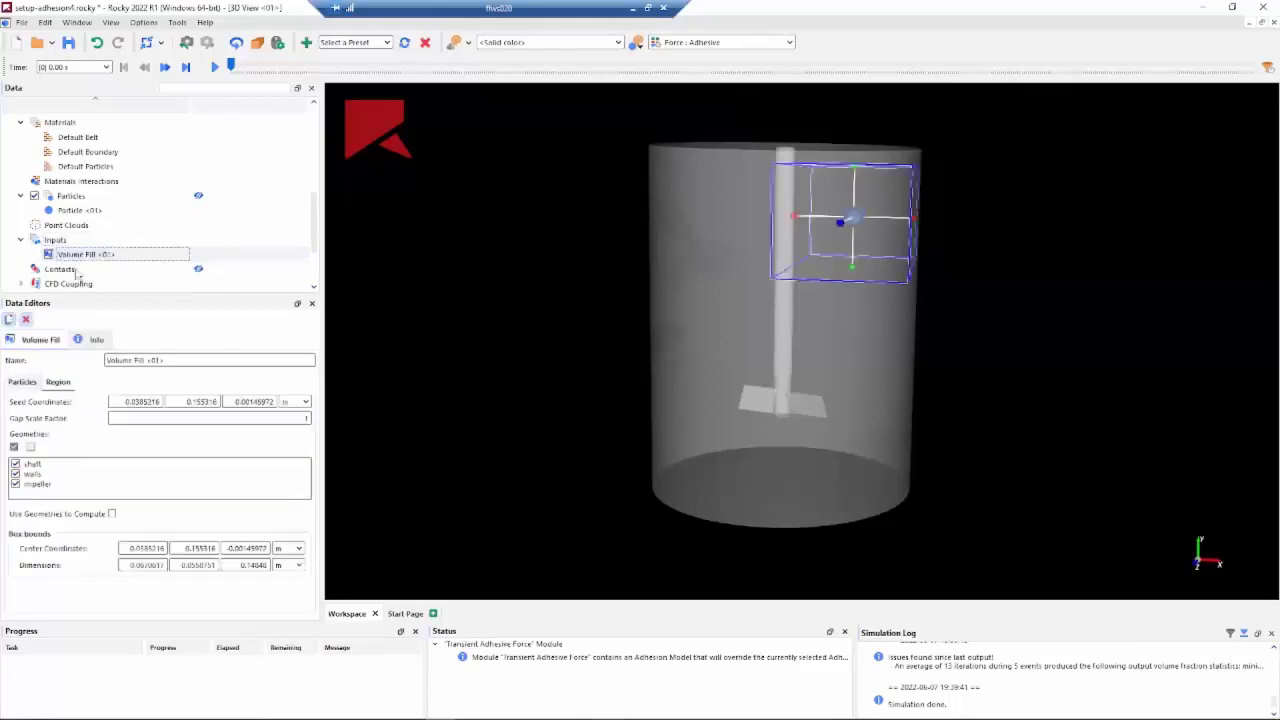
{"action": "left_click", "coordinate": [45, 388]}
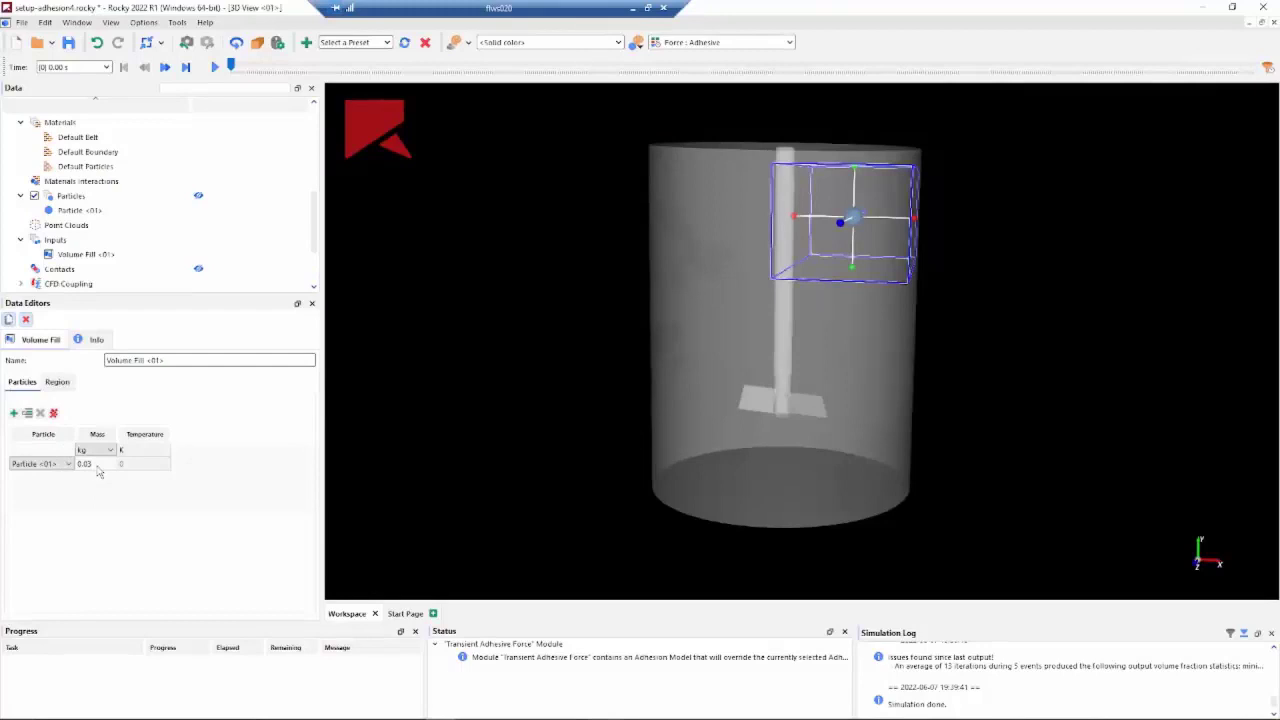
{"action": "left_click", "coordinate": [62, 385]}
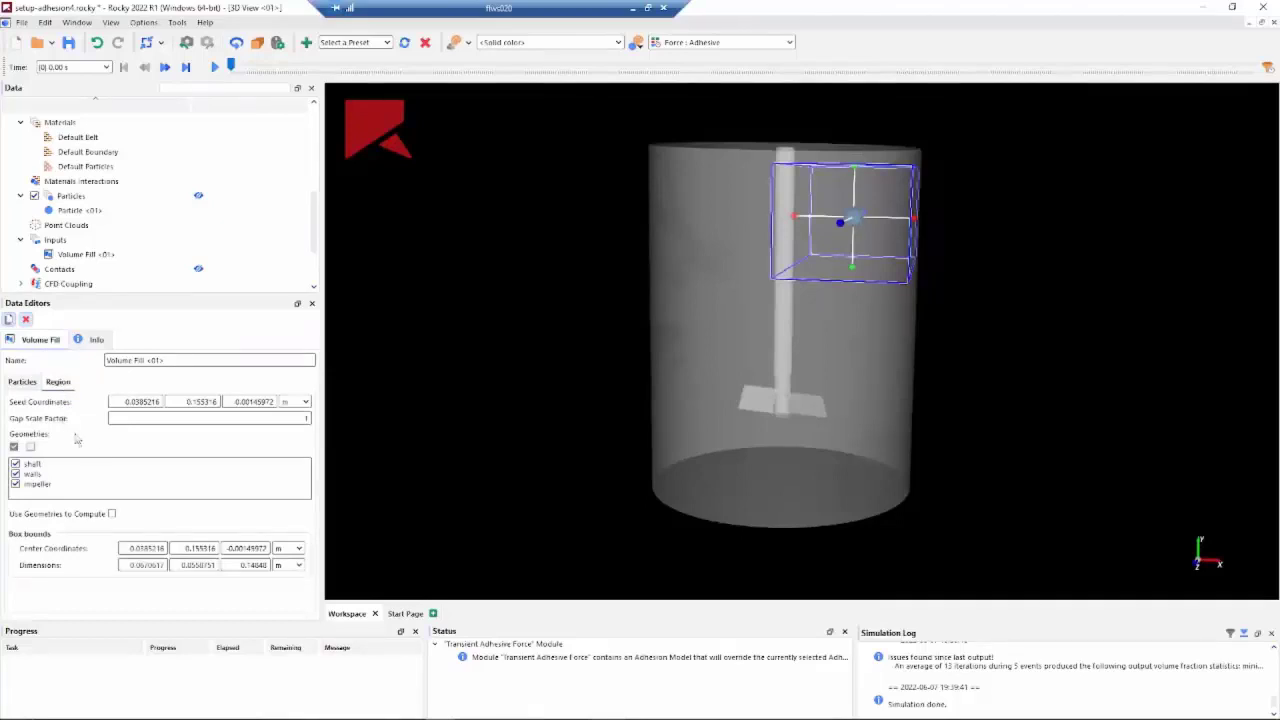
{"action": "left_click_drag", "start_coordinate": [476, 370], "coordinate": [506, 357]}
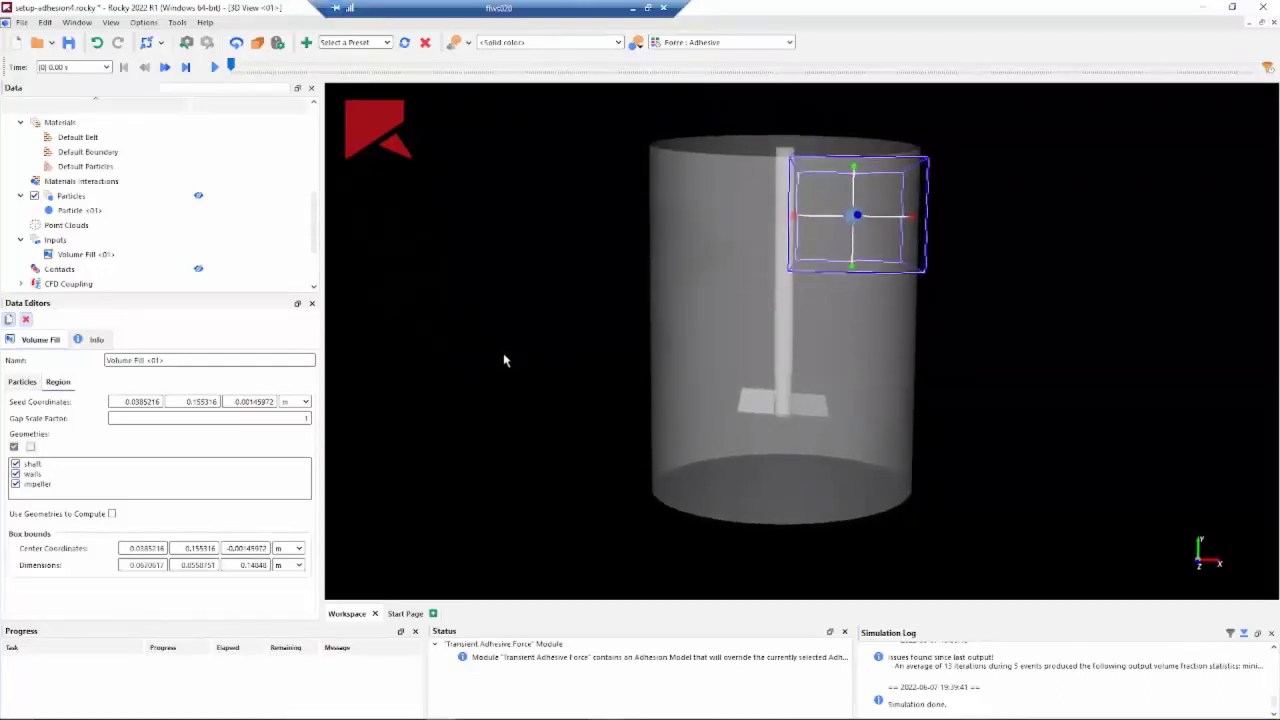
{"action": "scroll", "coordinate": [100, 265], "scroll_direction": "down", "scroll_amount": 1}
Set the CFD coupling mode to 2-Way Fluent and select its 2-Way Fluent entry.
{"action": "left_click", "coordinate": [80, 241]}
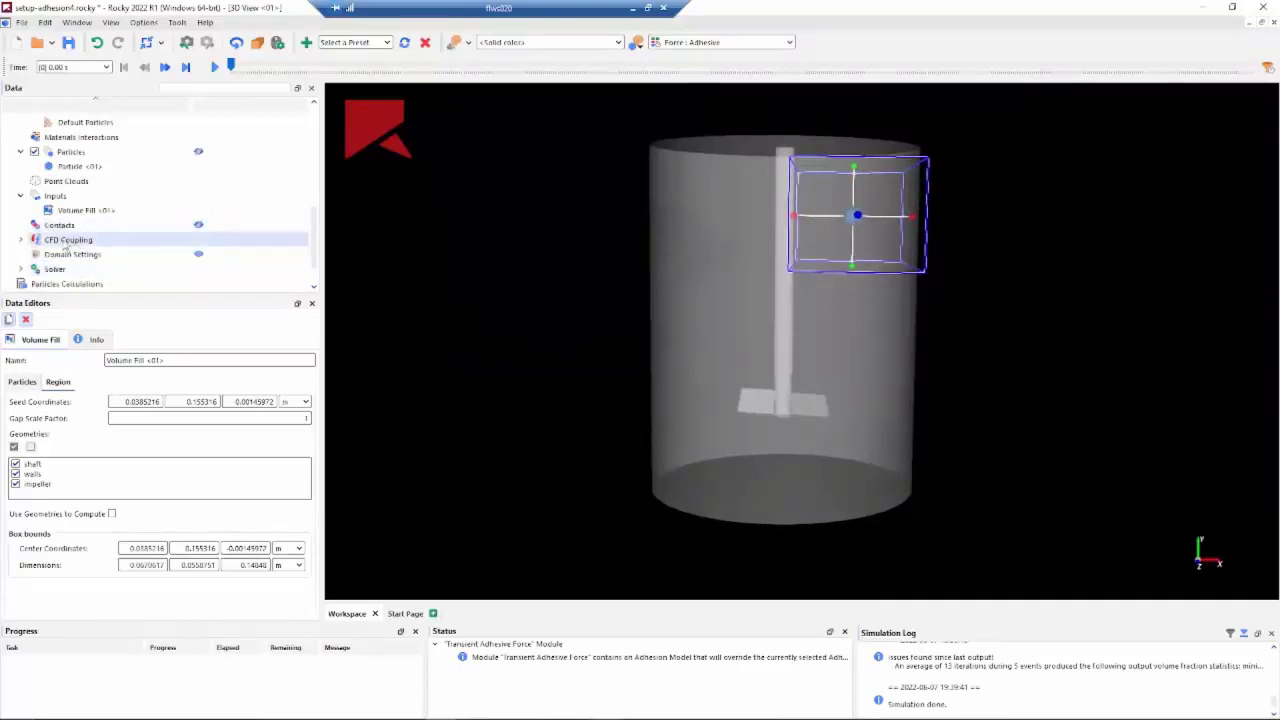
{"action": "left_click", "coordinate": [95, 343]}
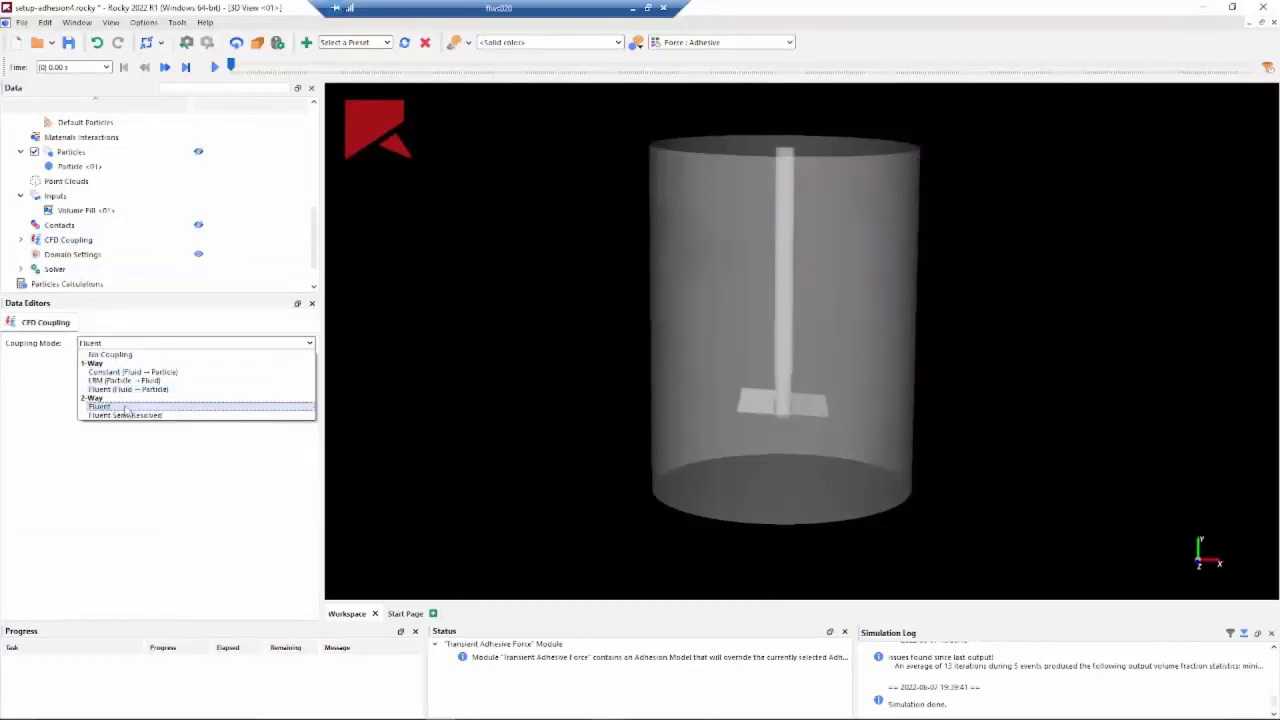
{"action": "left_click", "coordinate": [70, 350]}
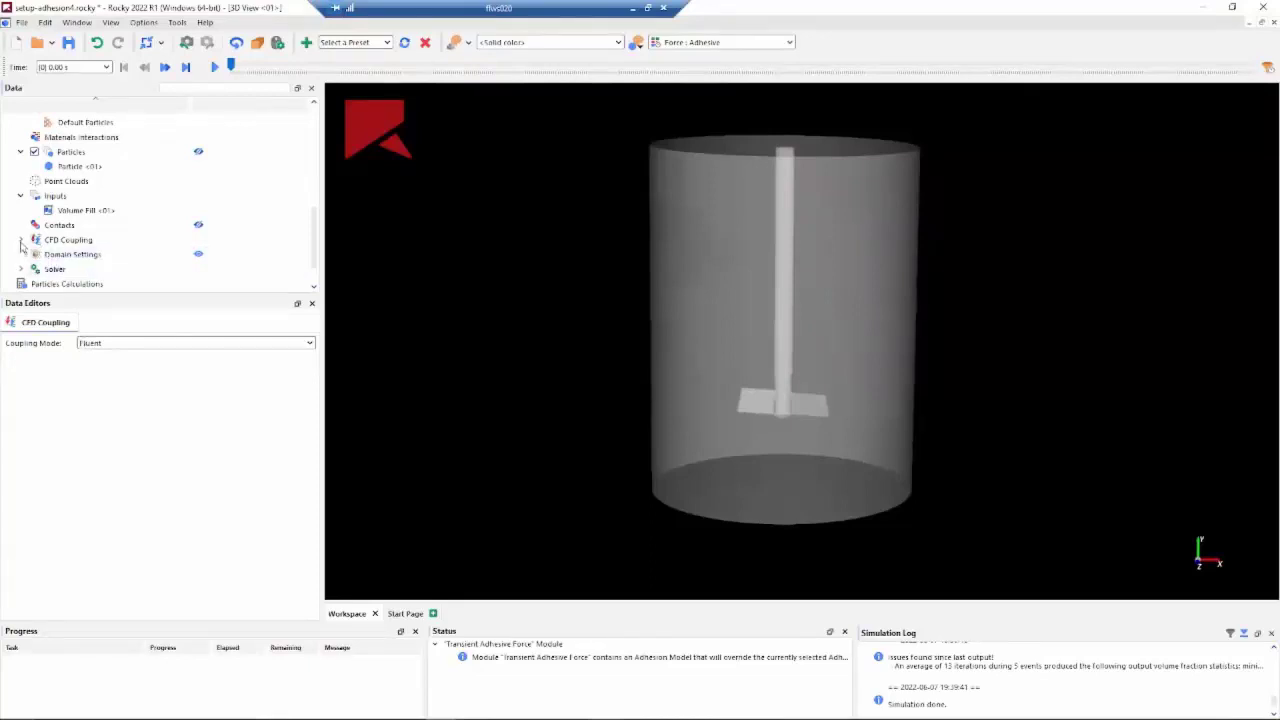
{"action": "left_click", "coordinate": [20, 240]}
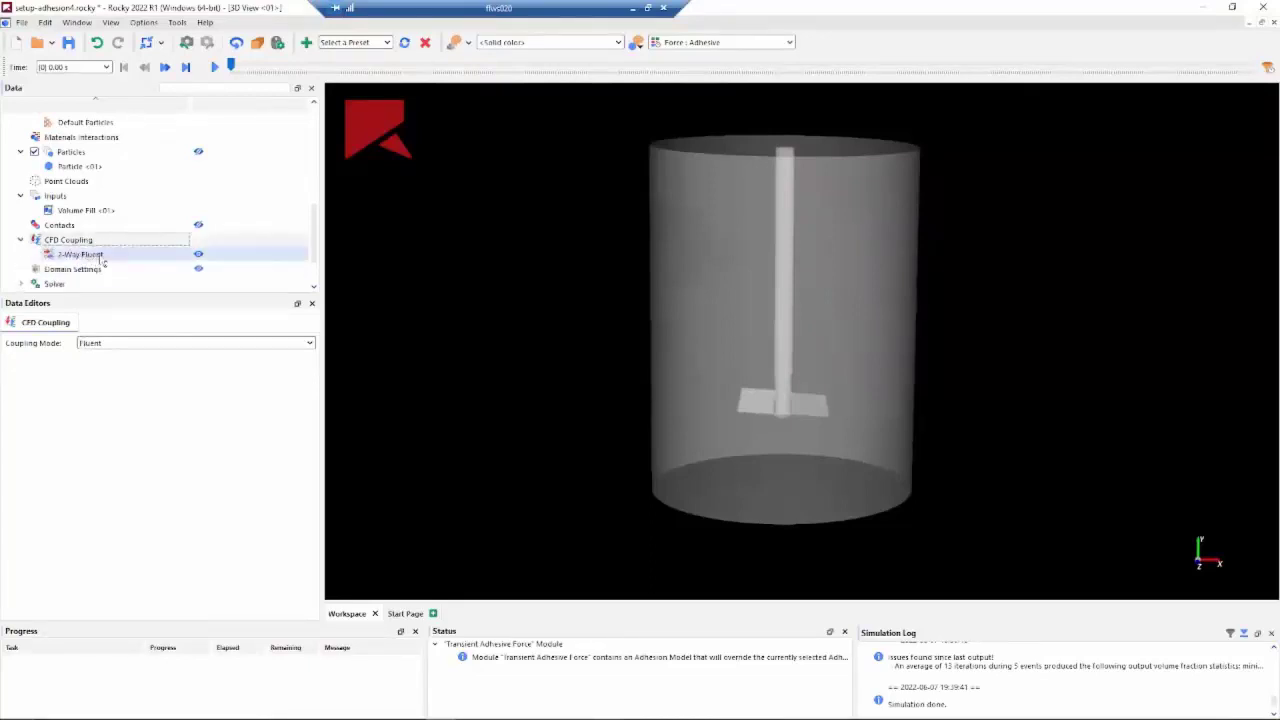
{"action": "left_click", "coordinate": [102, 256]}
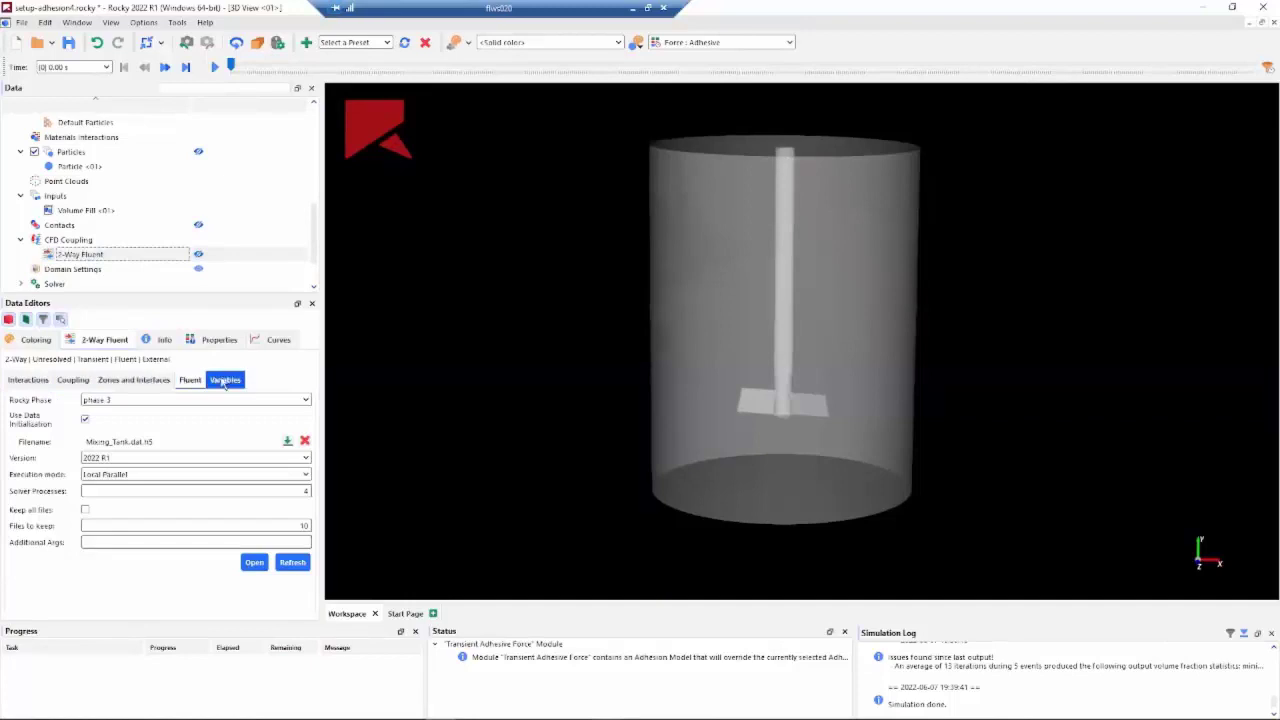
Review the Interactions, Coupling, Zones and Interfaces, and Fluent coupling sub-tabs.
{"action": "left_click", "coordinate": [30, 381]}
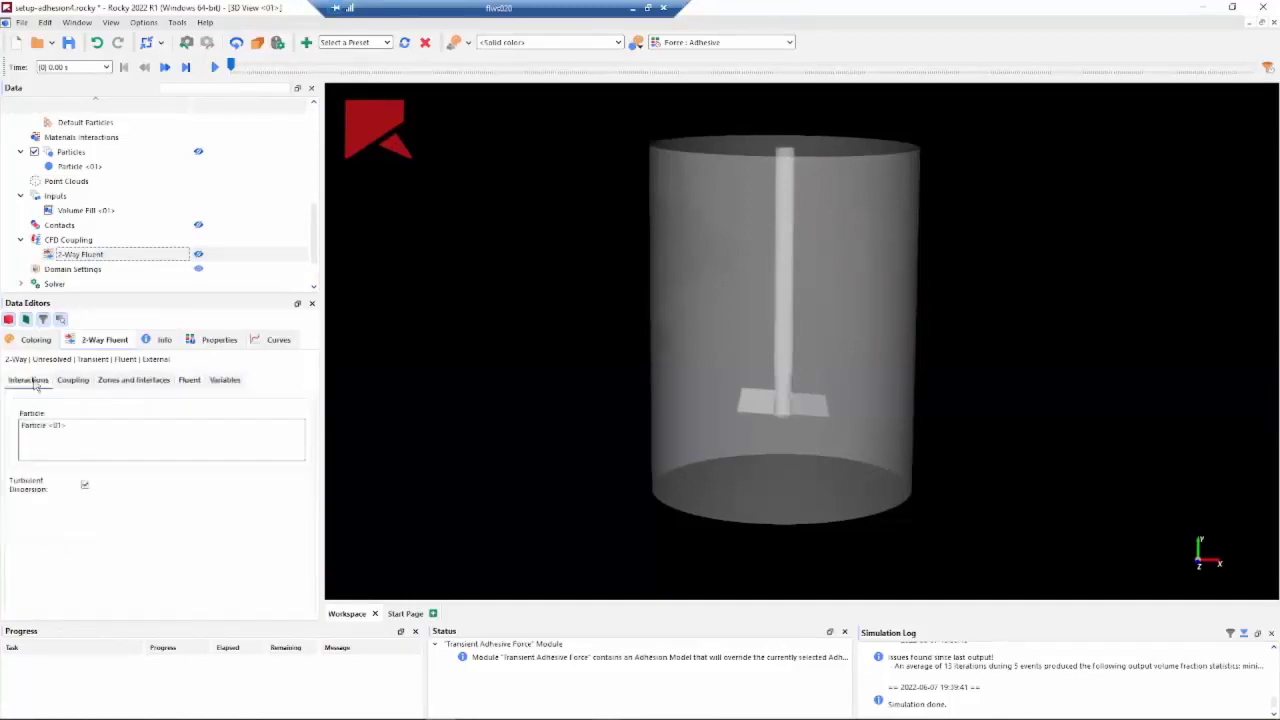
{"action": "left_click", "coordinate": [74, 381]}
{"action": "left_click", "coordinate": [127, 382]}
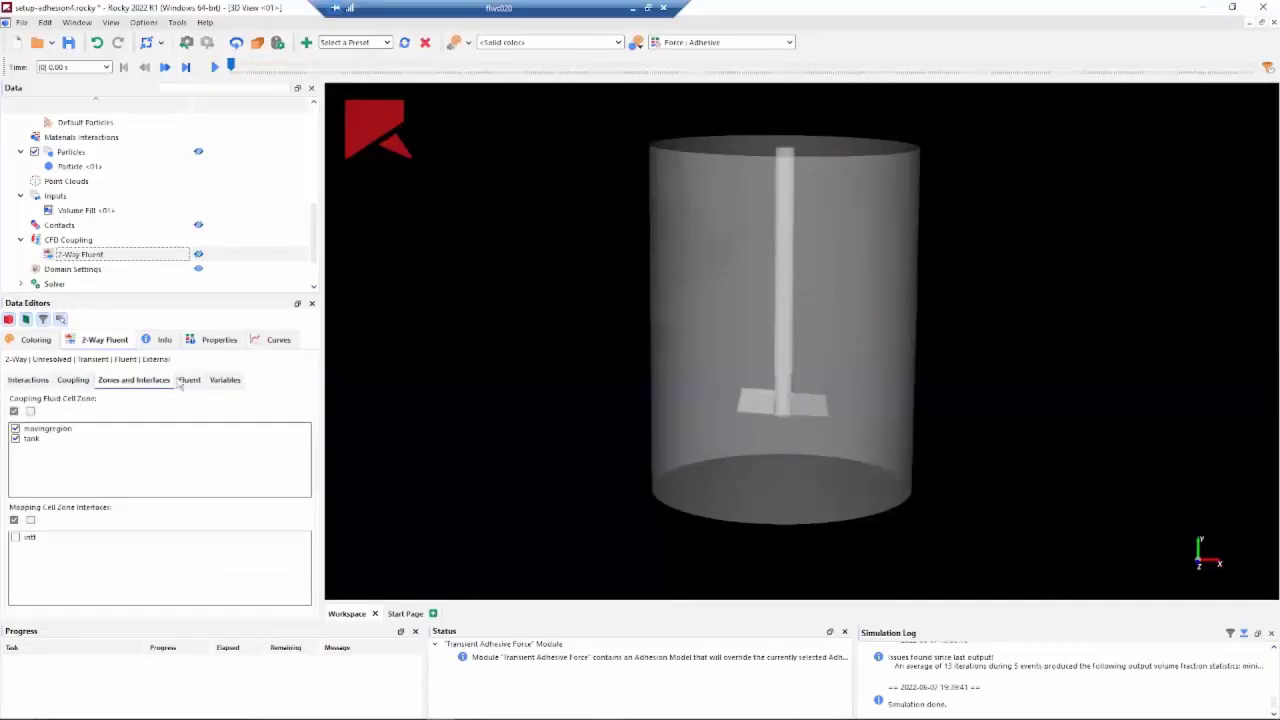
{"action": "left_click", "coordinate": [189, 381]}
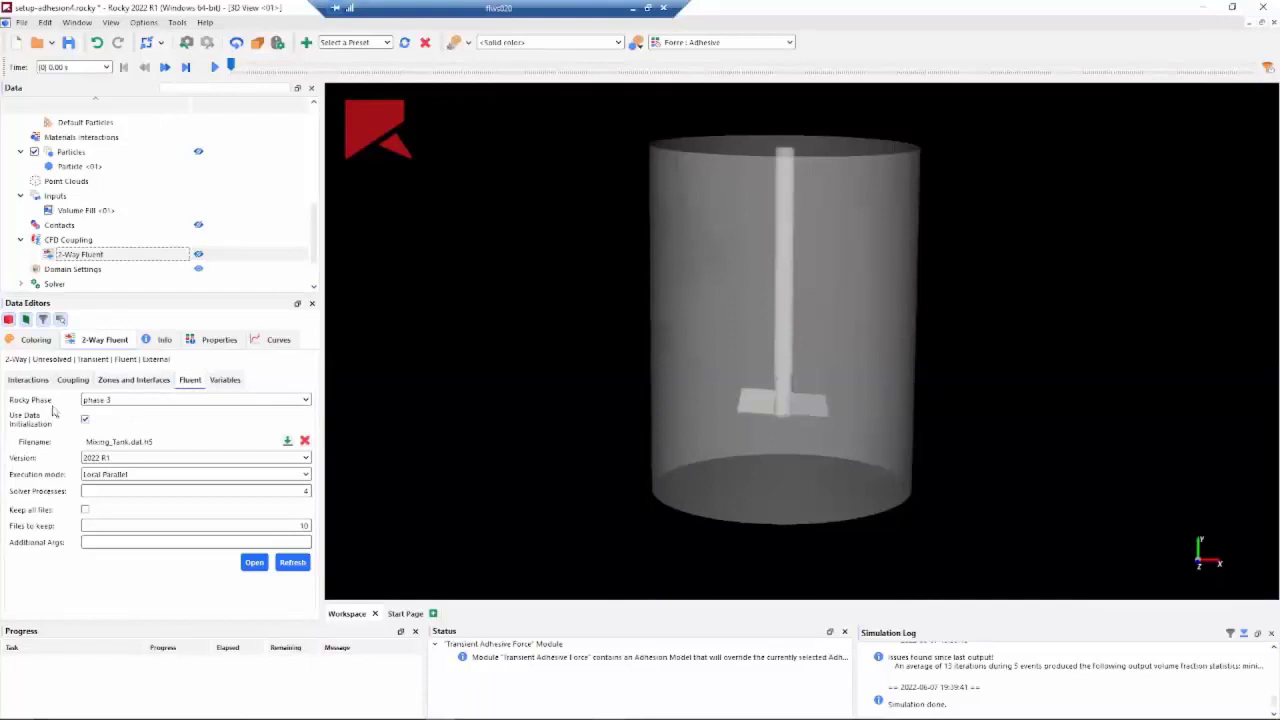
Keep phase 3 as the Rocky phase with Mixing_Tank.dat.h5 loaded.
{"action": "left_click", "coordinate": [122, 400]}
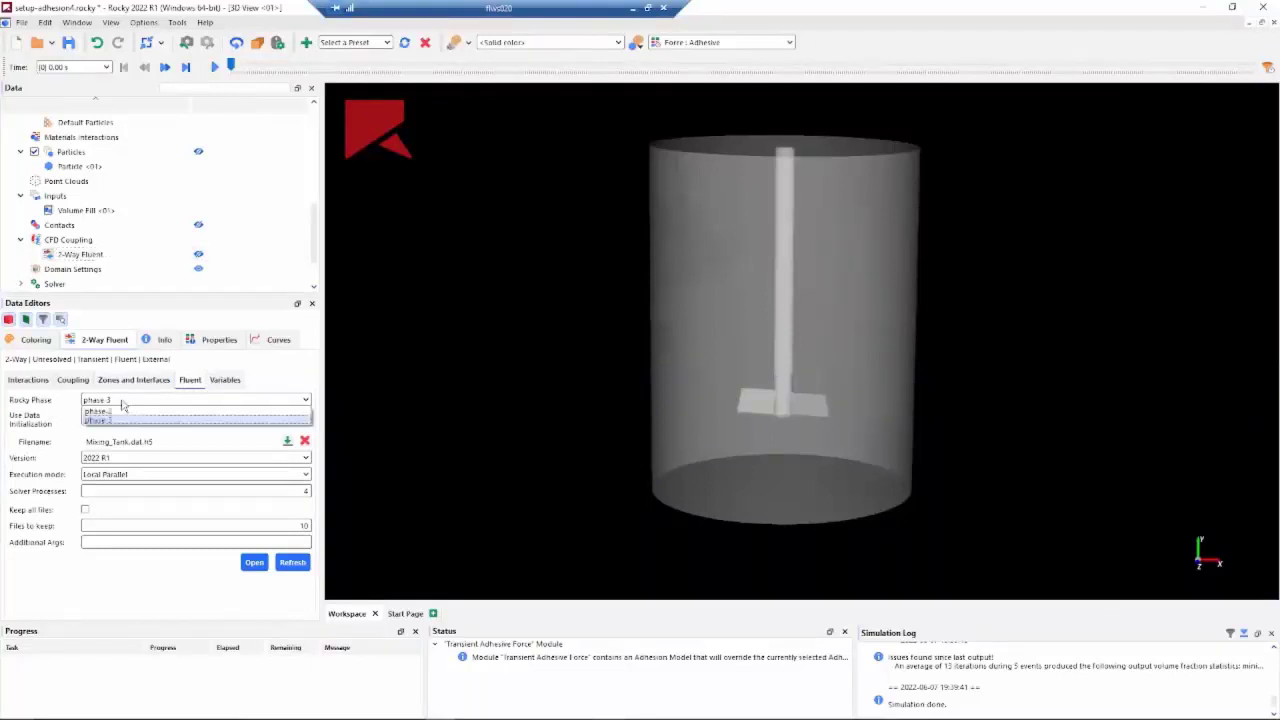
{"action": "left_click", "coordinate": [98, 421]}
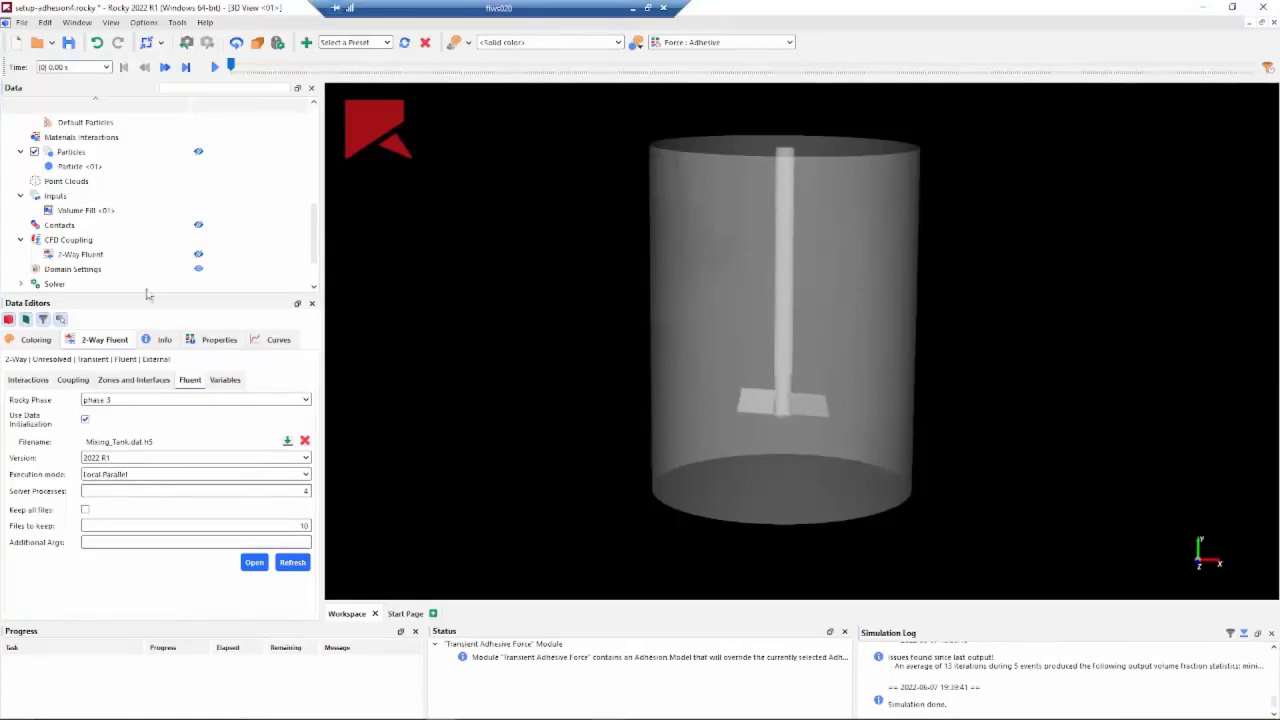
{"action": "scroll", "coordinate": [104, 258], "scroll_direction": "down", "scroll_amount": 1}
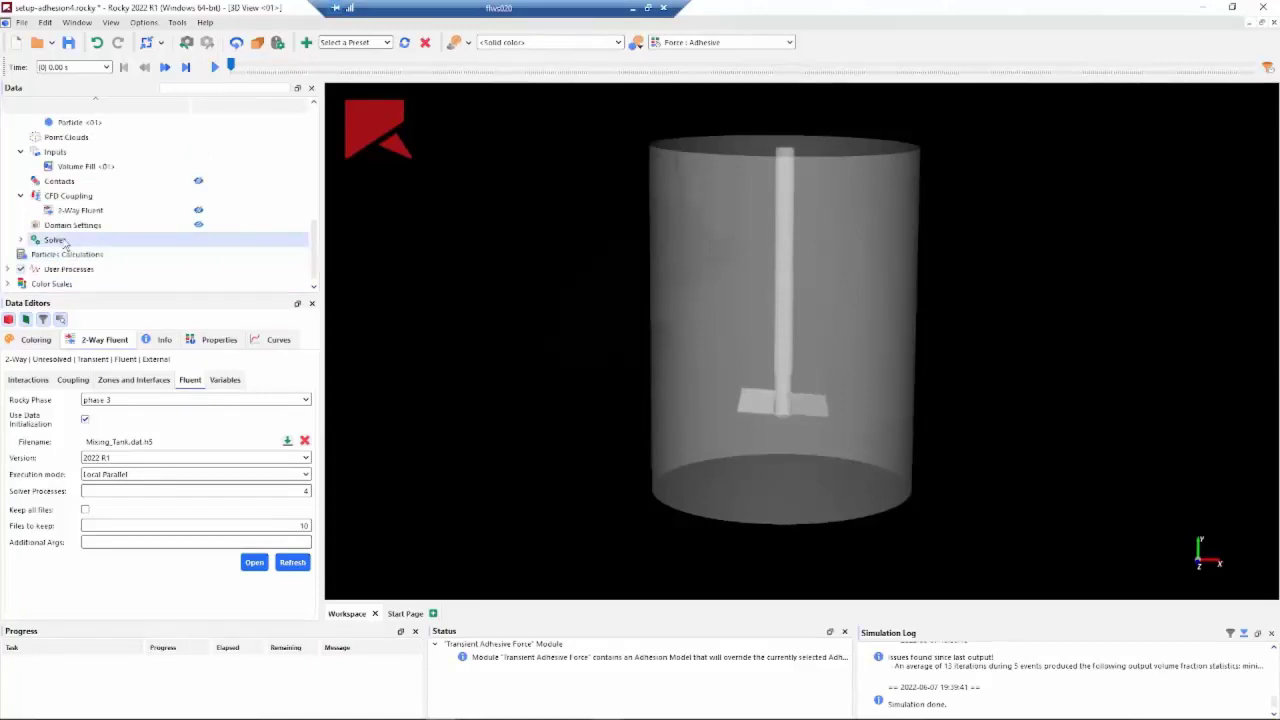
Confirm the 5 s simulation duration on the Solver Time tab and check the General options.
{"action": "left_click", "coordinate": [60, 241]}
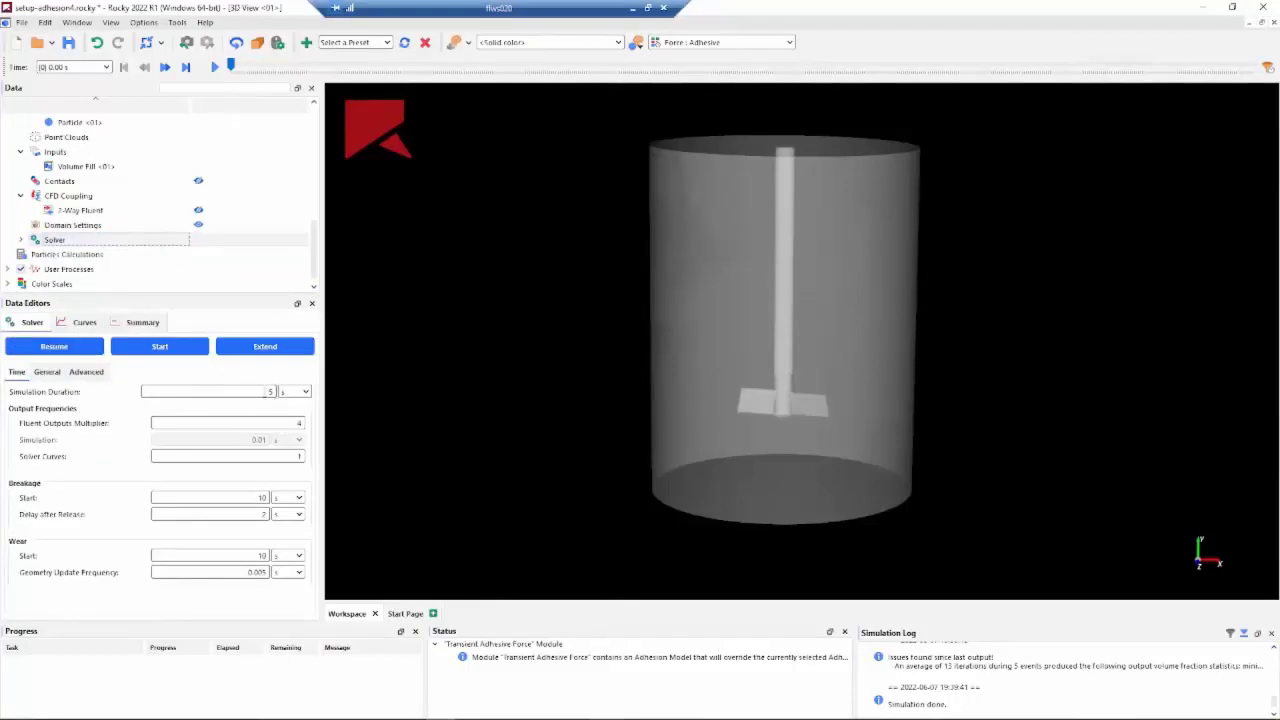
{"action": "left_click", "coordinate": [268, 391]}
{"action": "left_click", "coordinate": [46, 374]}
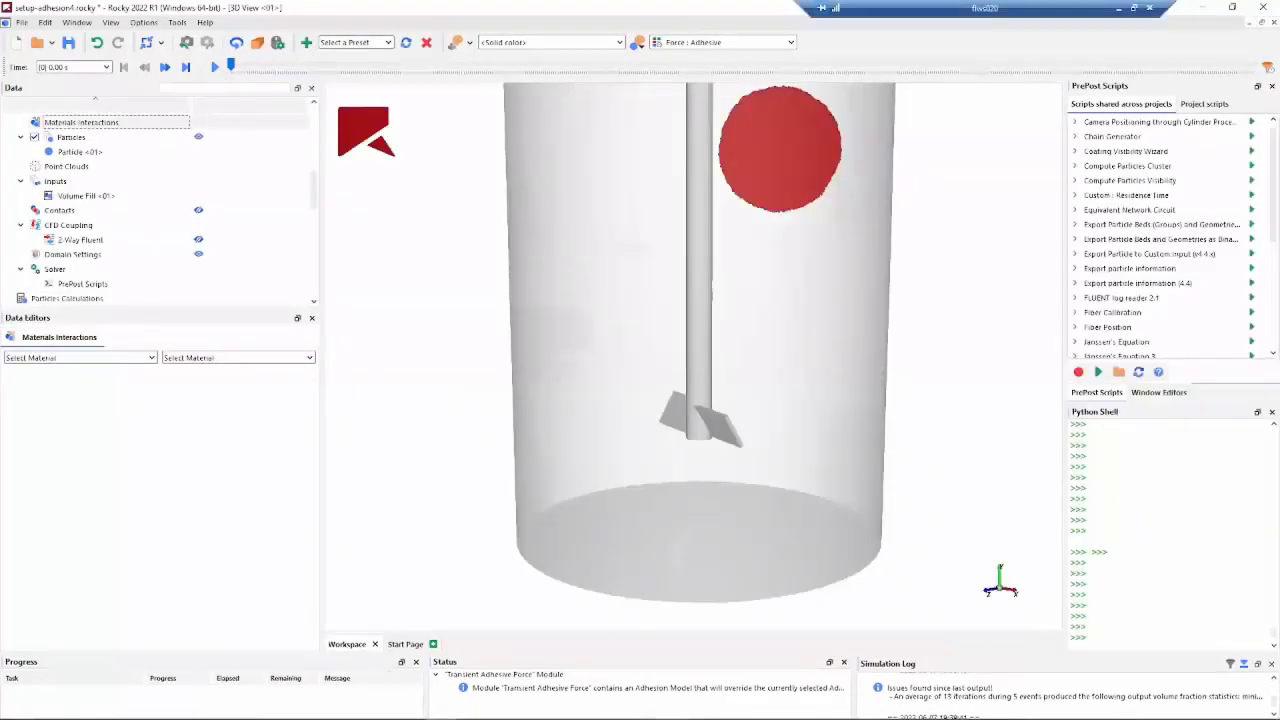
Advance the results to about 4.33 s, with particles dispersed around the impeller, and select Particles.
{"action": "left_click", "coordinate": [295, 517]}
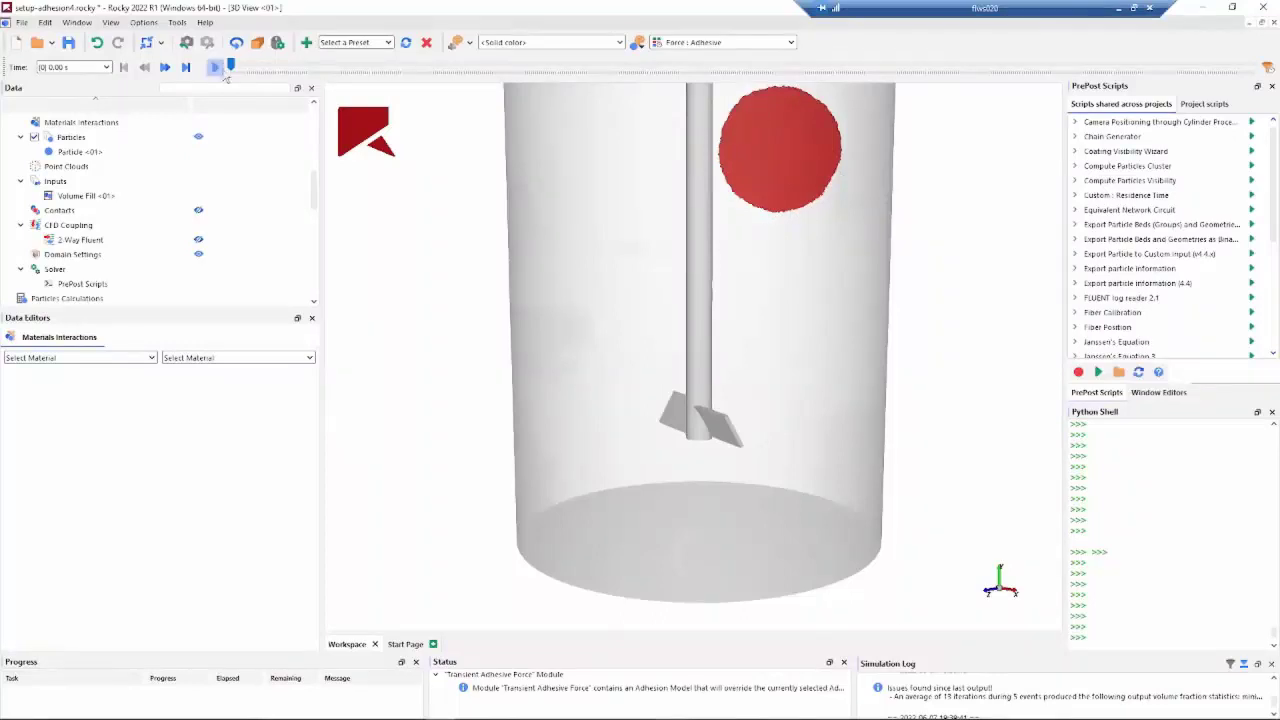
{"action": "left_click_drag", "start_coordinate": [231, 68], "coordinate": [822, 86]}
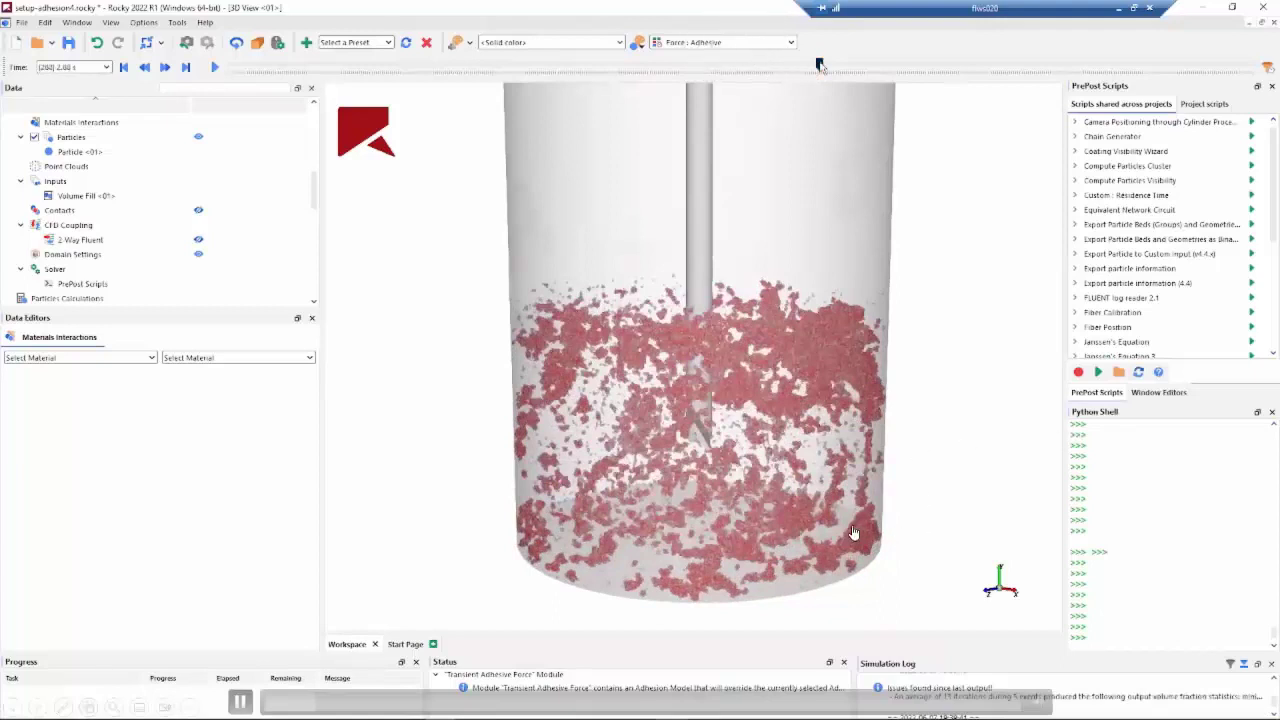
{"action": "left_click_drag", "start_coordinate": [818, 65], "coordinate": [1112, 77]}
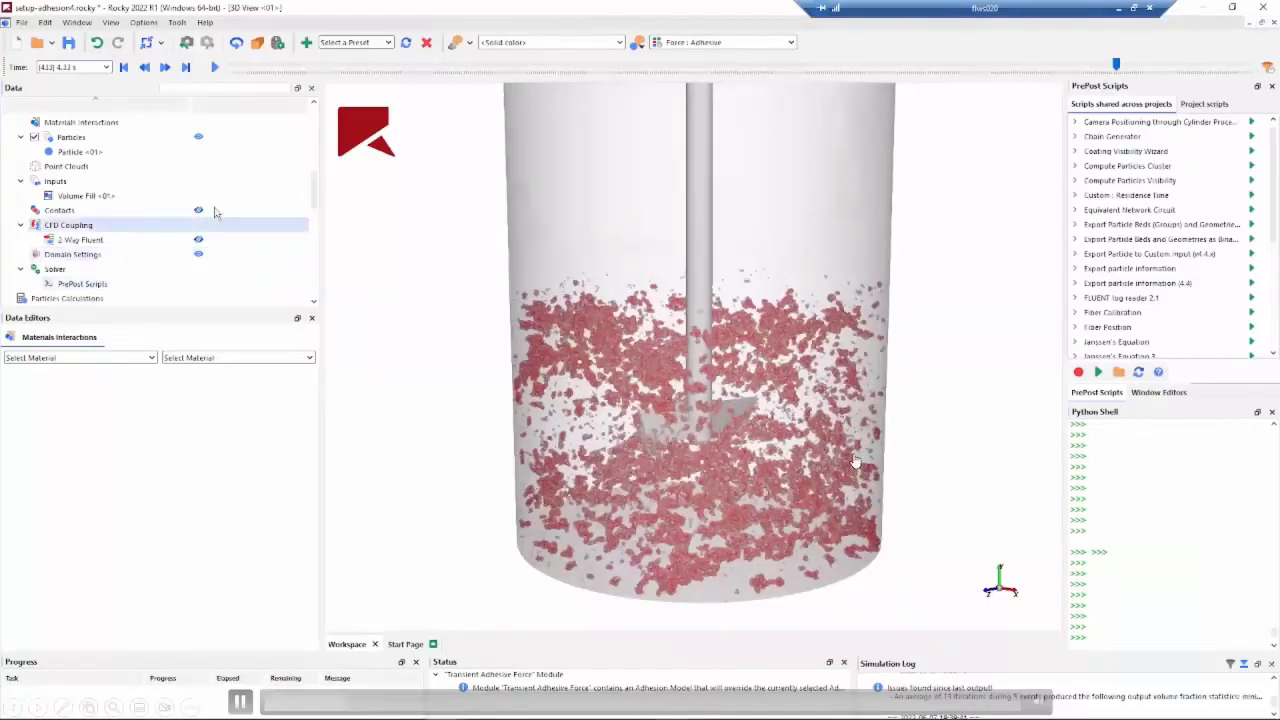
{"action": "left_click", "coordinate": [100, 146]}
Hide the Particles group and select Cube <02>, so only particles inside its box around the impeller show.
{"action": "right_click", "coordinate": [100, 140]}
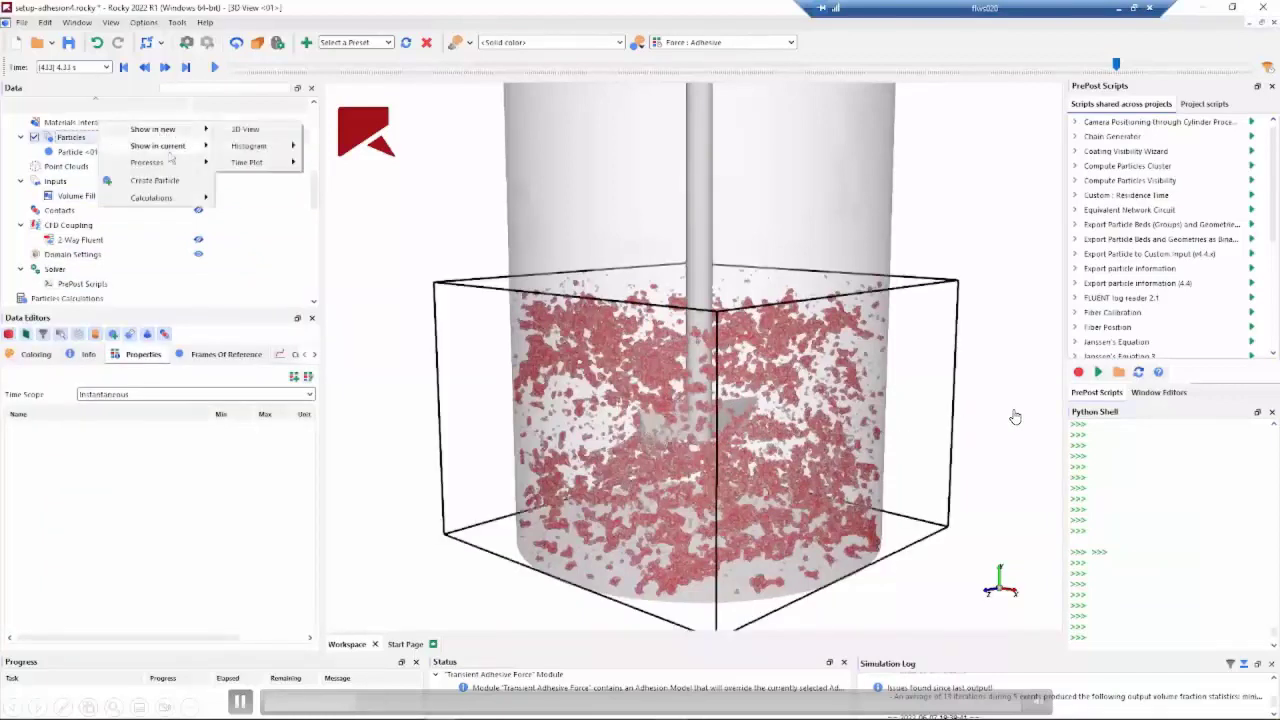
{"action": "mouse_move", "coordinate": [155, 168]}
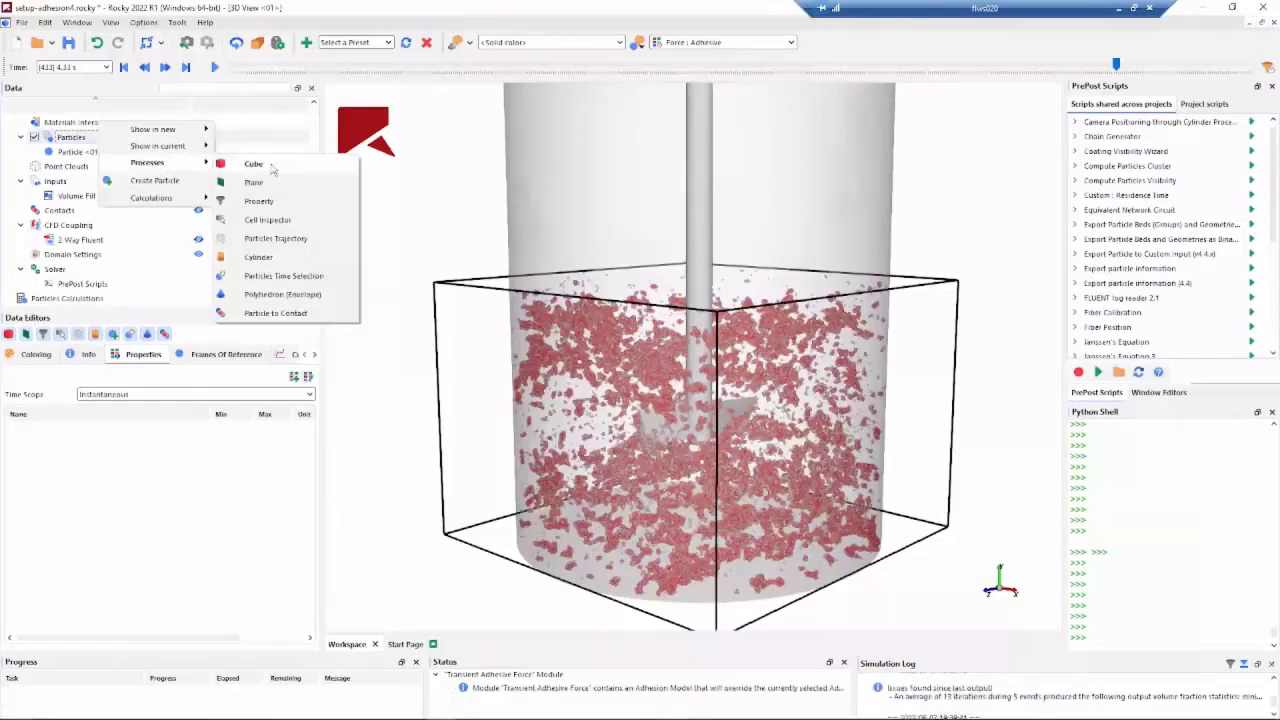
{"action": "left_click", "coordinate": [68, 138]}
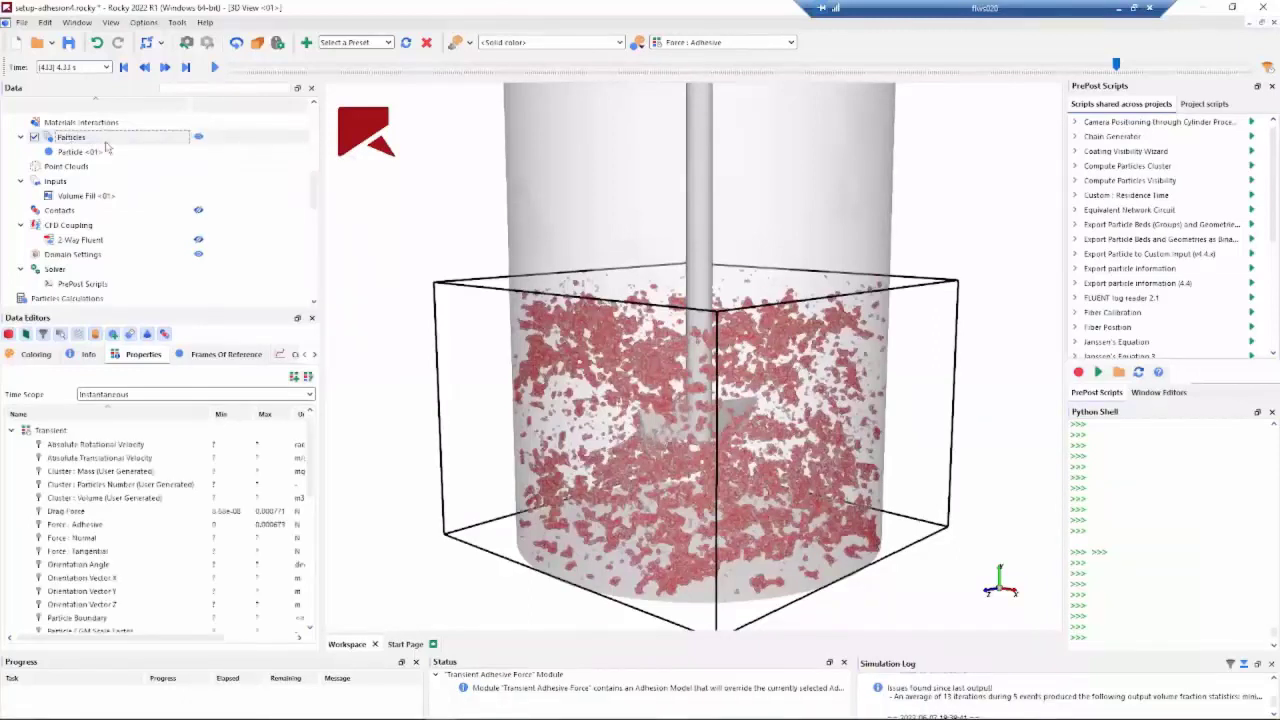
{"action": "left_click", "coordinate": [198, 138]}
{"action": "scroll", "coordinate": [140, 220], "scroll_direction": "down", "scroll_amount": 2}
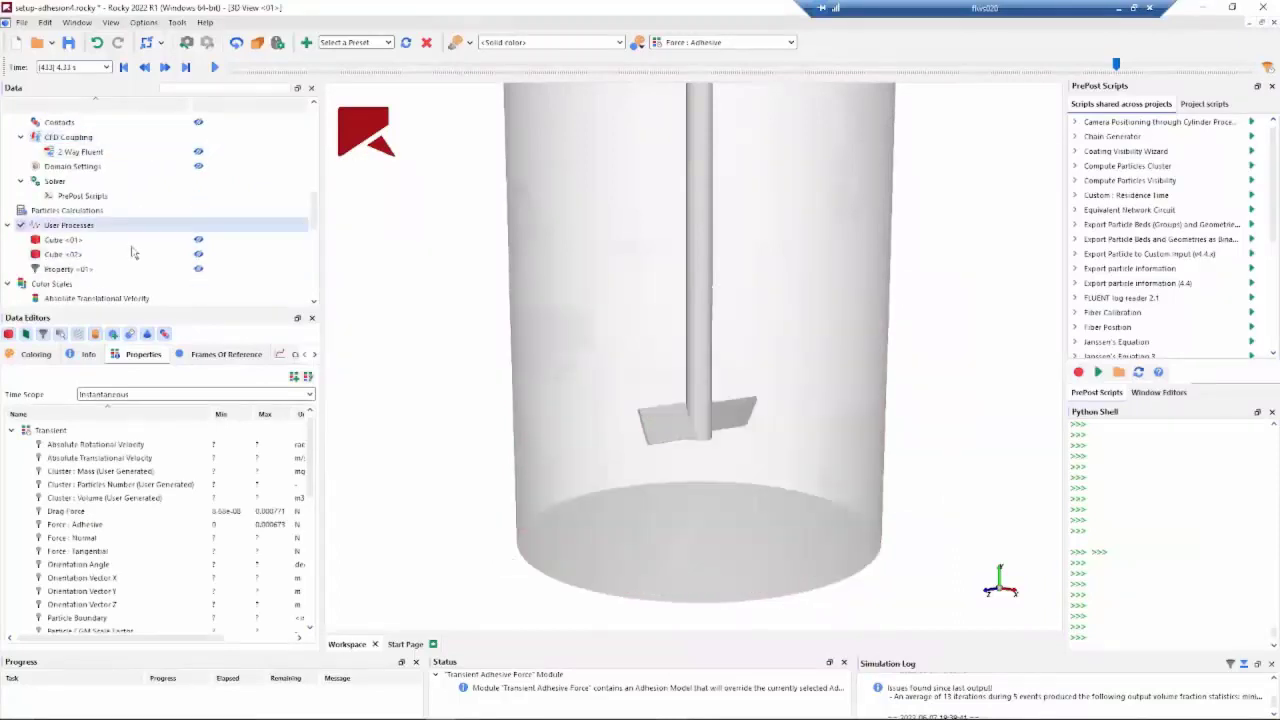
{"action": "left_click", "coordinate": [128, 254]}
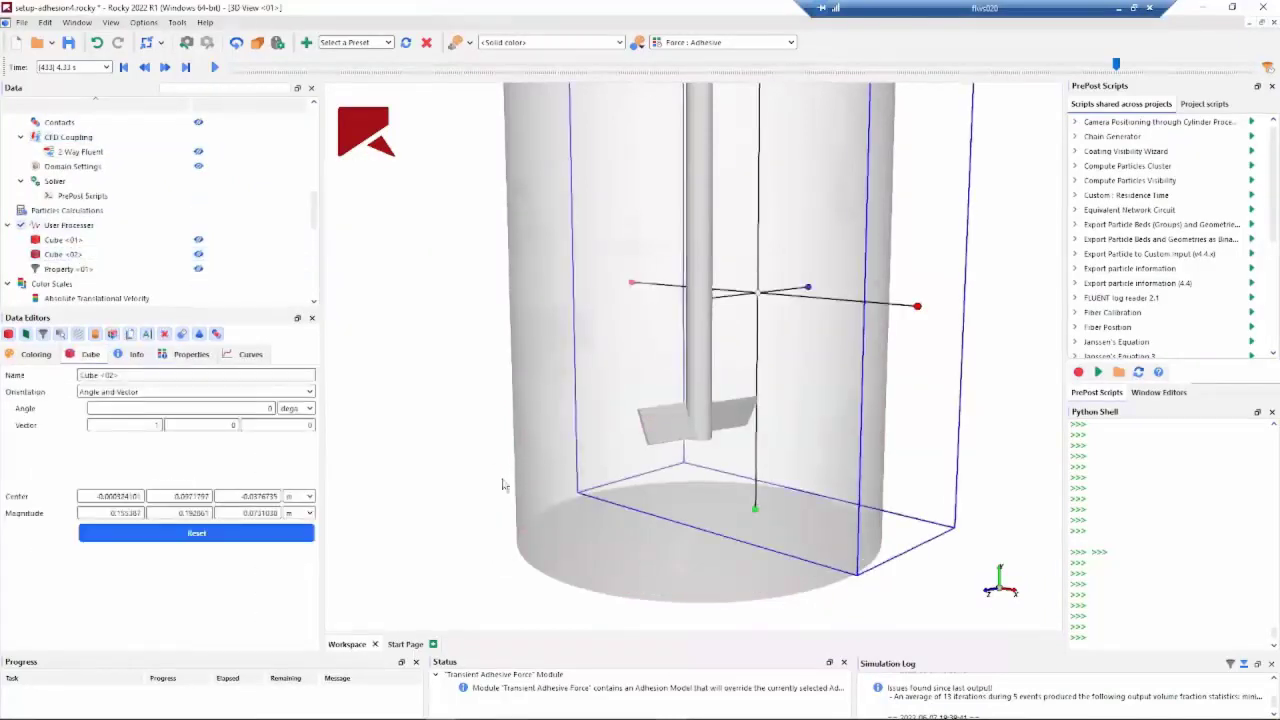
{"action": "left_click_drag", "start_coordinate": [502, 485], "coordinate": [1015, 394]}
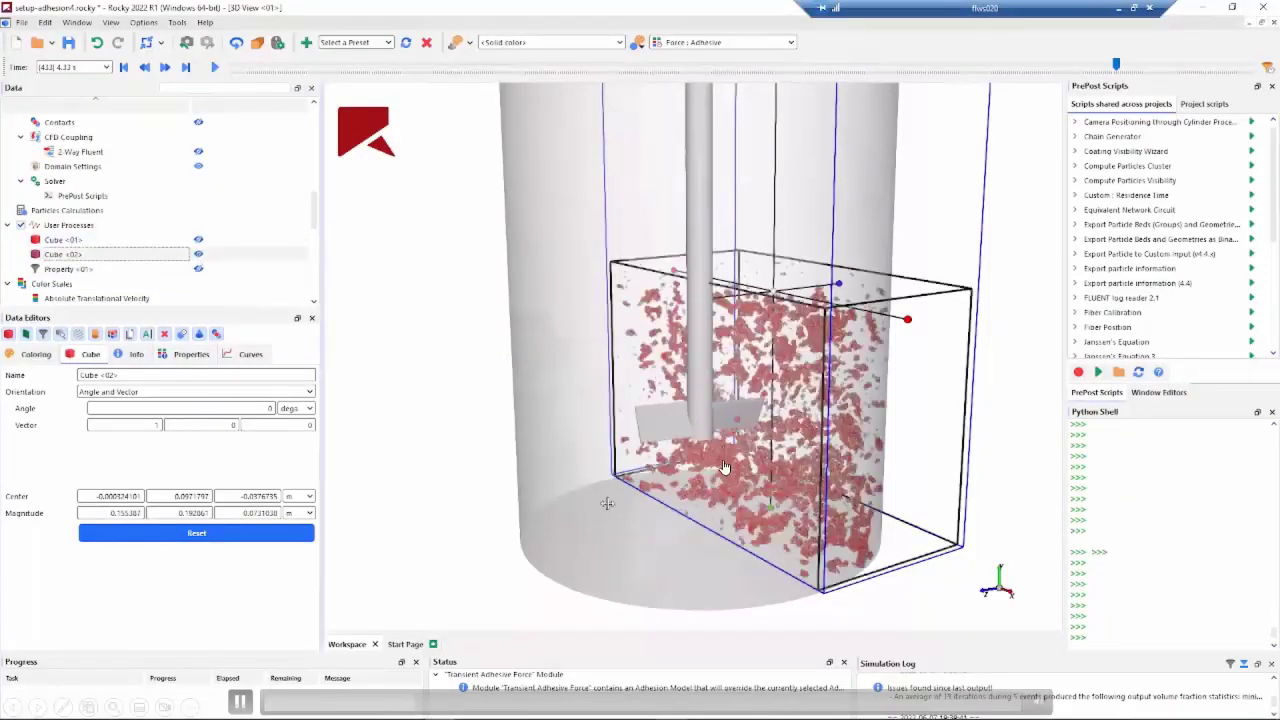
Zoom in on the Cube <02> particles around the impeller at the 4.51 s output.
{"action": "scroll", "coordinate": [717, 492], "scroll_direction": "up", "scroll_amount": 2}
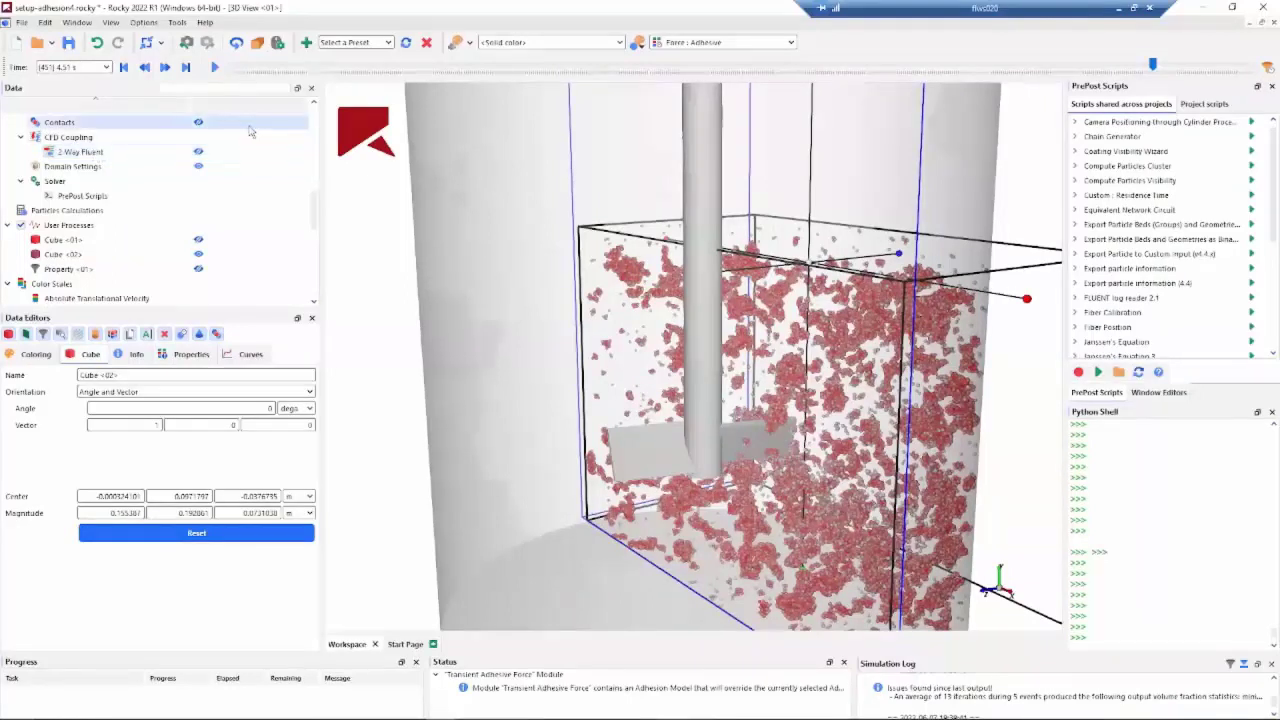
Select the Cube <01> filter under 2 Way Fluent and orbit to face the cube.
{"action": "left_click", "coordinate": [110, 158]}
{"action": "right_click", "coordinate": [110, 158]}
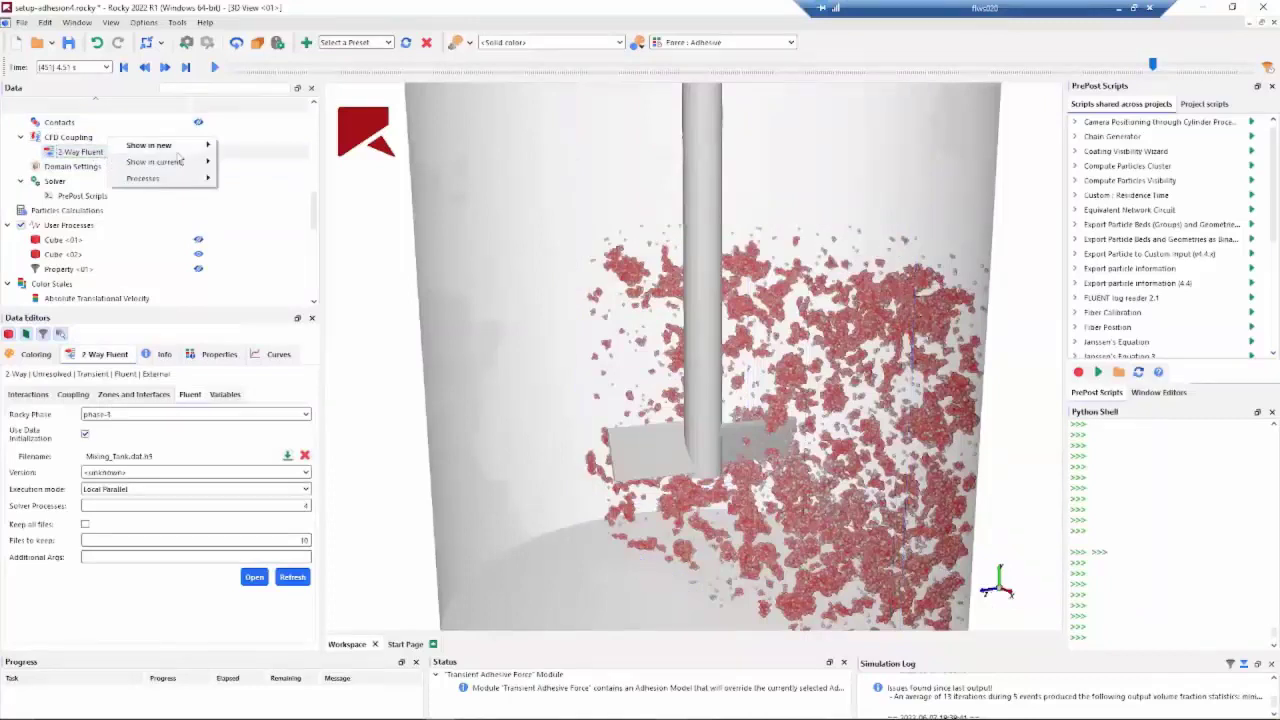
{"action": "mouse_move", "coordinate": [170, 179]}
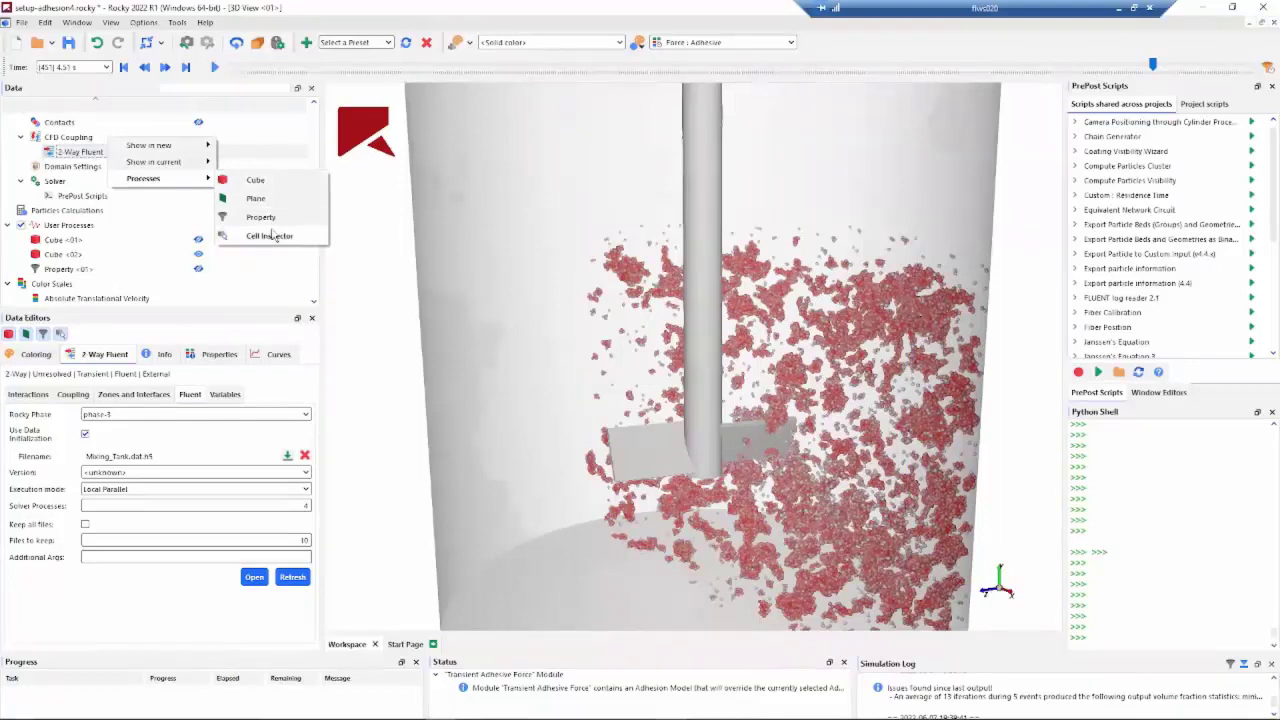
{"action": "left_click", "coordinate": [66, 243]}
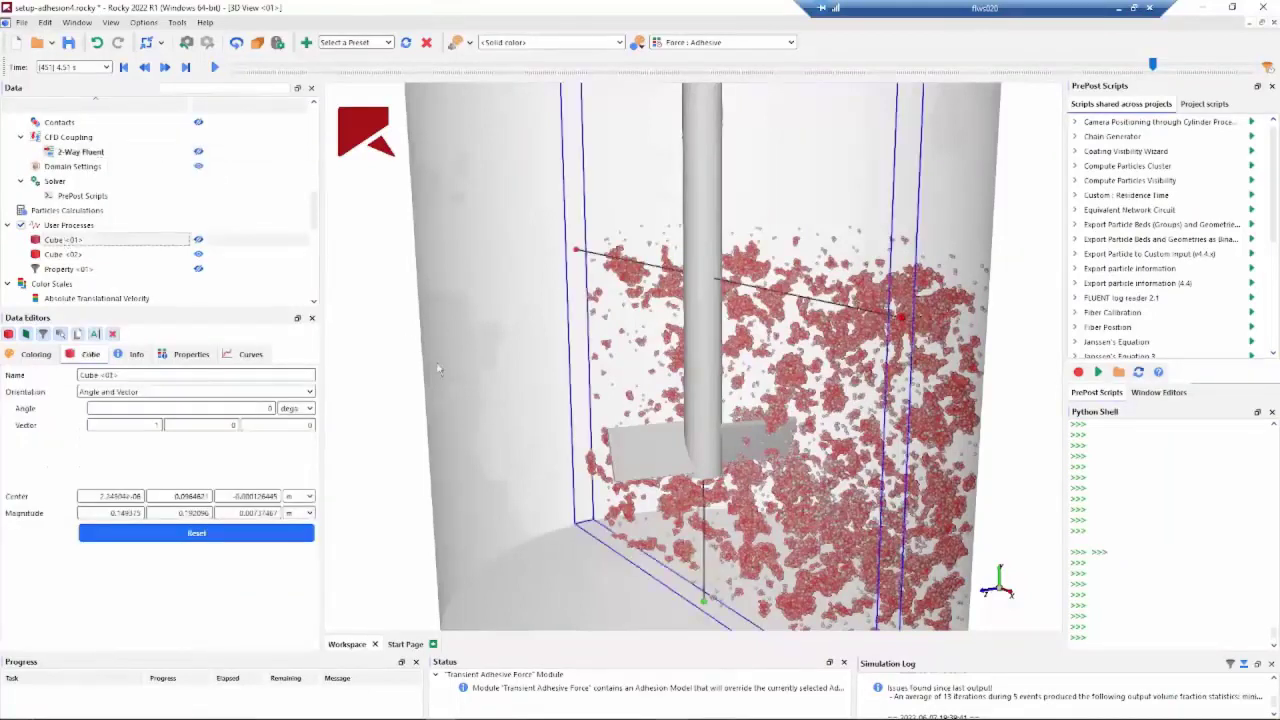
{"action": "left_click_drag", "start_coordinate": [437, 370], "coordinate": [660, 268]}
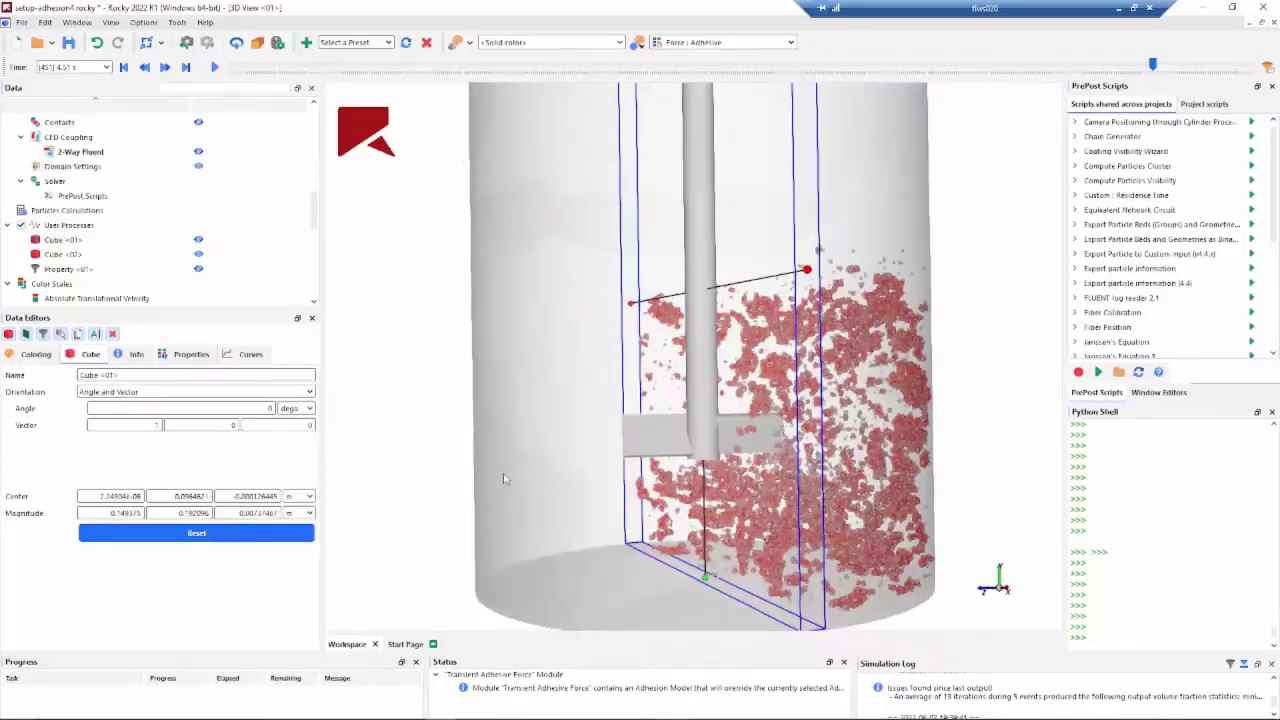
{"action": "left_click_drag", "start_coordinate": [505, 479], "coordinate": [581, 483]}
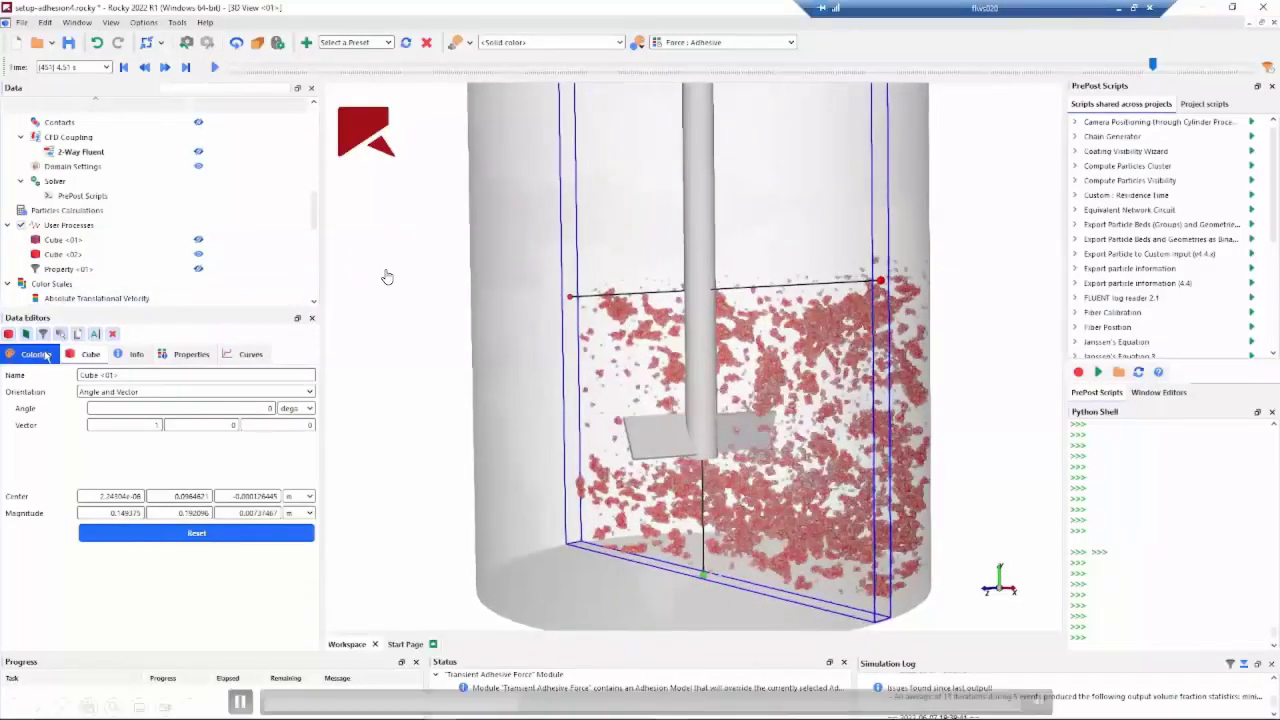
In the cube's Coloring settings, turn off fluid-velocity Vectors and turn on Nodes.
{"action": "left_click", "coordinate": [46, 357]}
{"action": "left_click", "coordinate": [210, 255]}
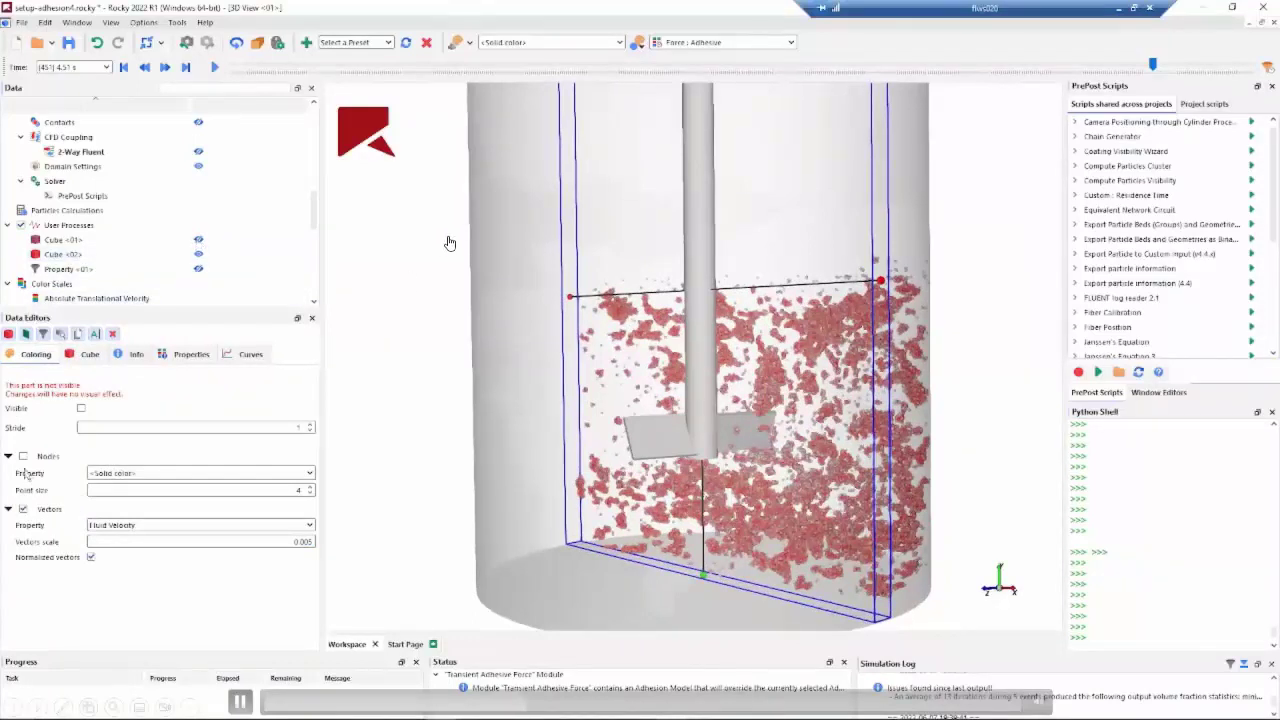
{"action": "left_click", "coordinate": [23, 509]}
{"action": "left_click", "coordinate": [23, 456]}
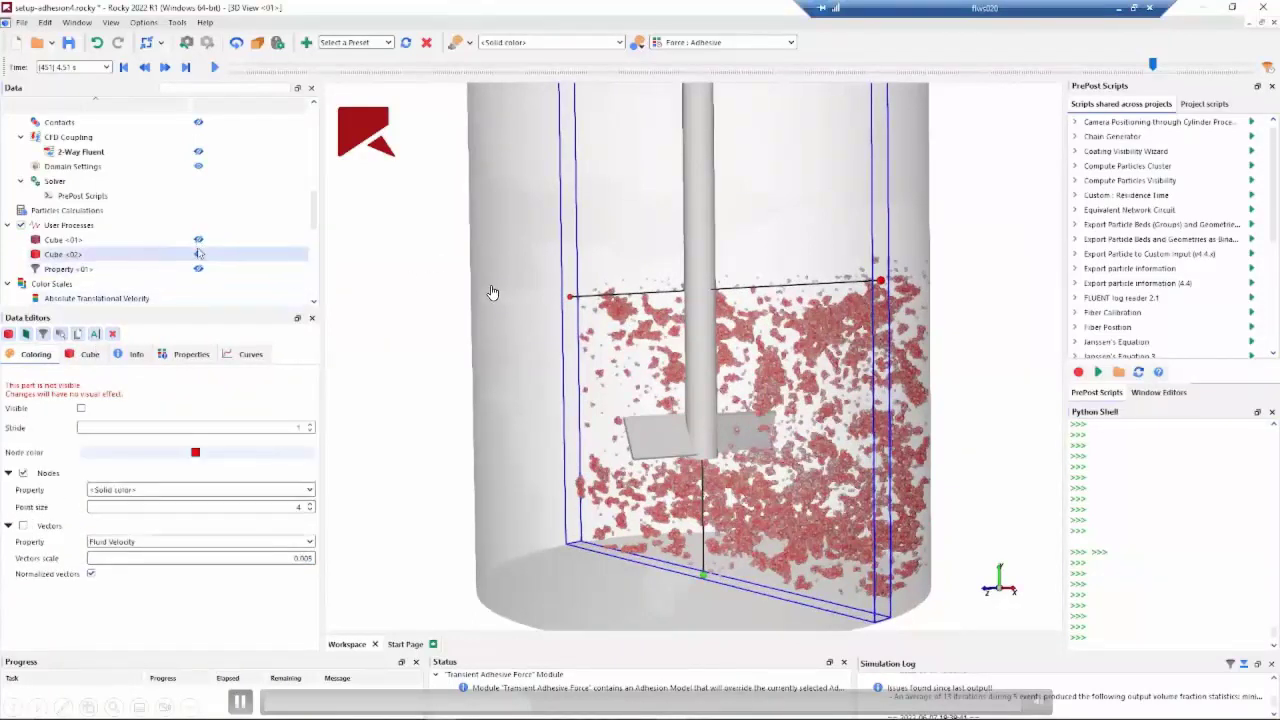
Make Cube <01> visible and orbit around its red CFD node cloud.
{"action": "left_click", "coordinate": [188, 240]}
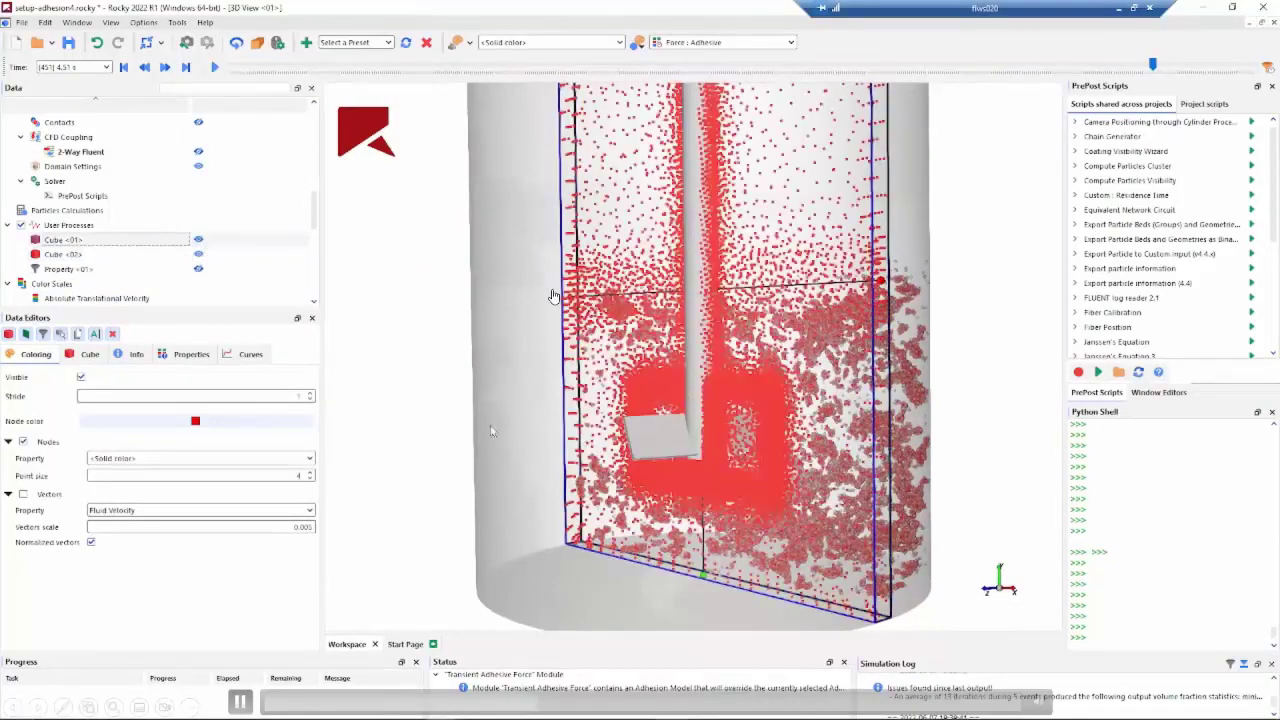
{"action": "left_click_drag", "start_coordinate": [553, 296], "coordinate": [570, 330]}
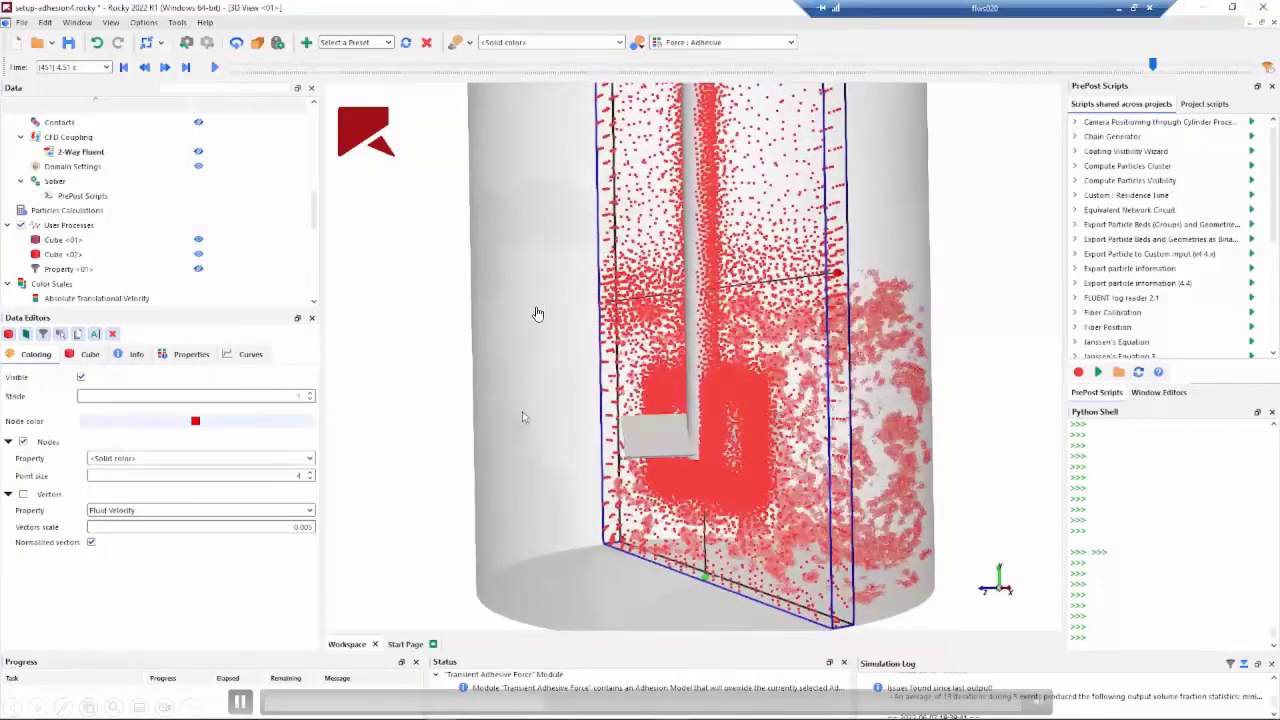
{"action": "left_click_drag", "start_coordinate": [471, 420], "coordinate": [474, 419]}
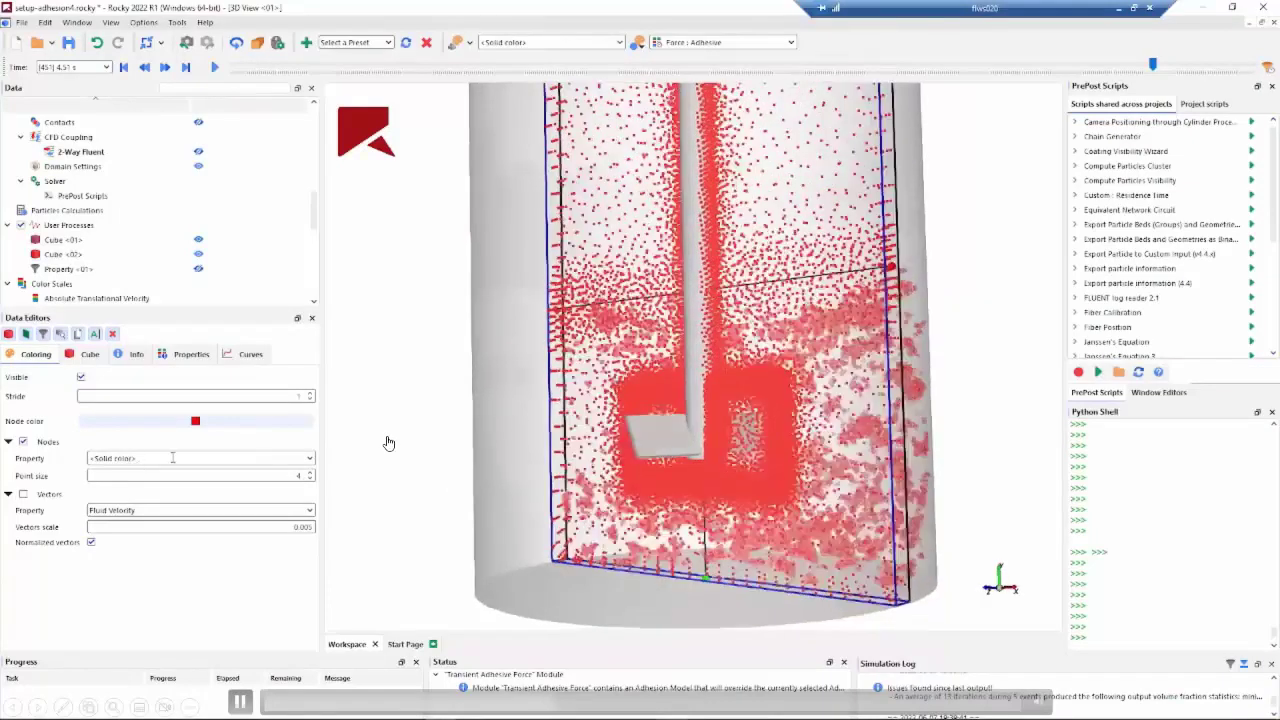
Keep the node Property at <Solid color>, then switch Nodes display off.
{"action": "left_click", "coordinate": [175, 458]}
{"action": "scroll", "coordinate": [167, 519], "scroll_direction": "down", "scroll_amount": 3}
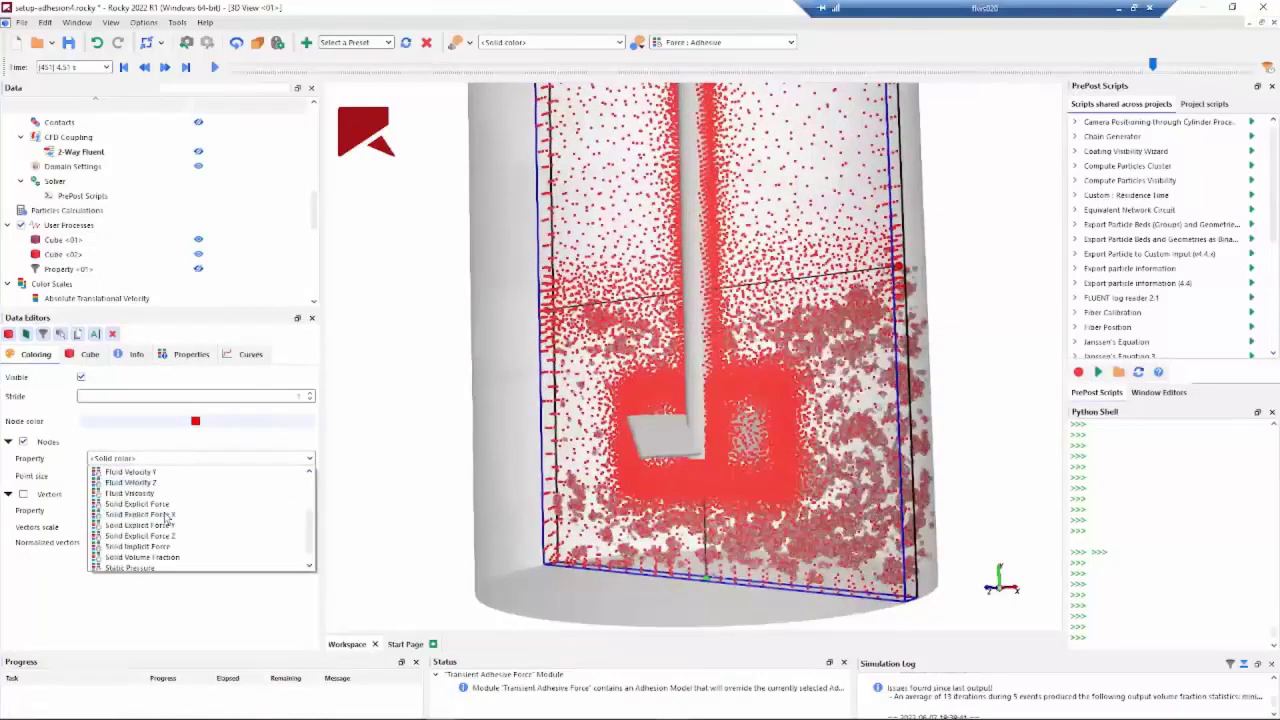
{"action": "scroll", "coordinate": [160, 515], "scroll_direction": "up", "scroll_amount": 5}
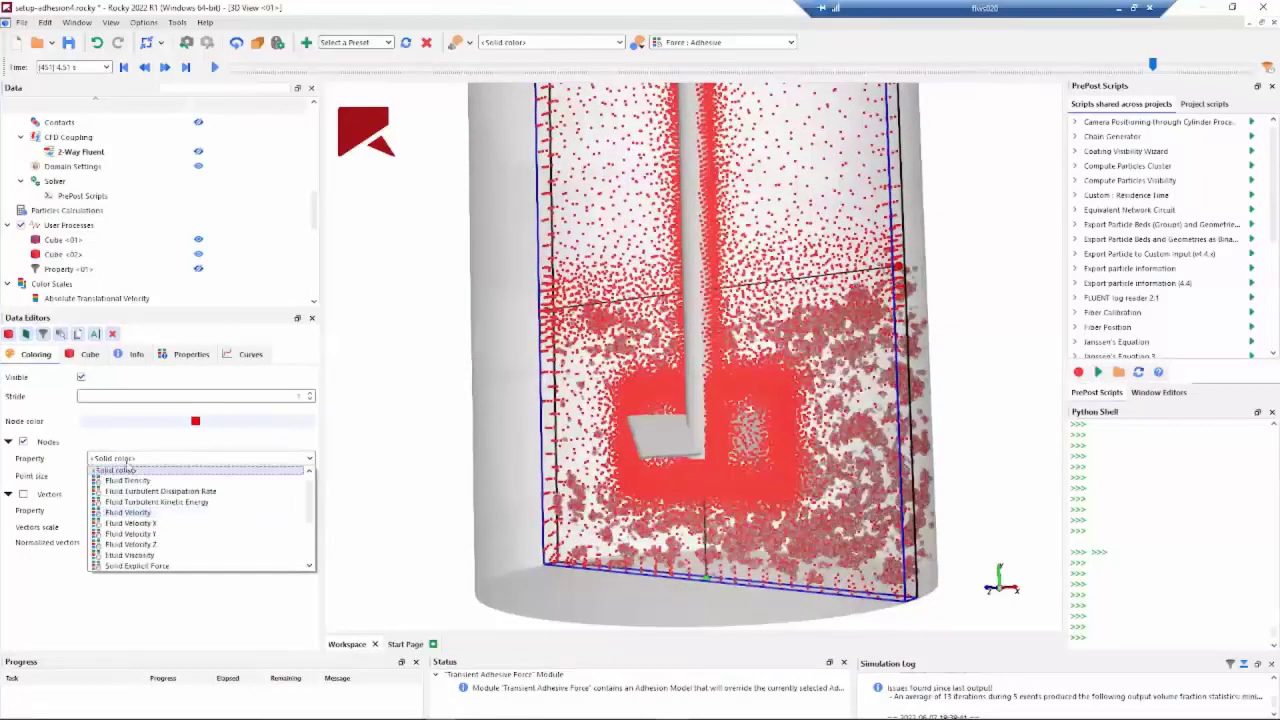
{"action": "left_click", "coordinate": [125, 465]}
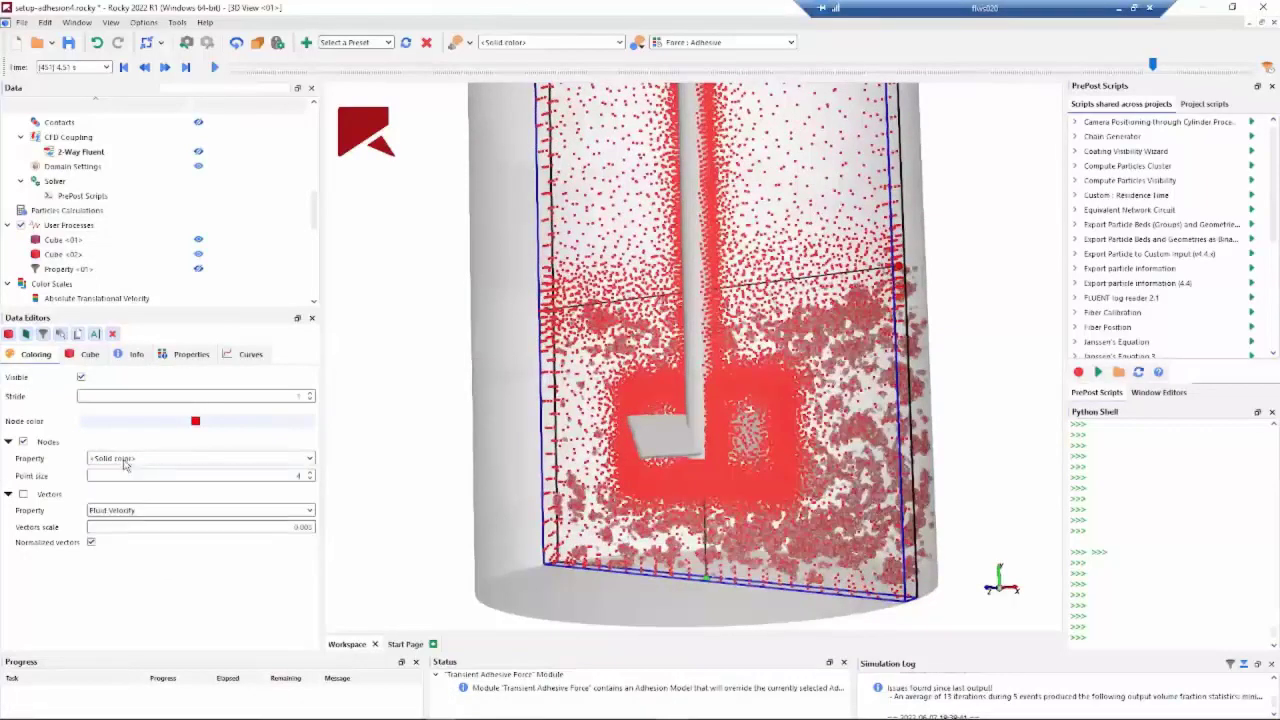
{"action": "left_click", "coordinate": [23, 441]}
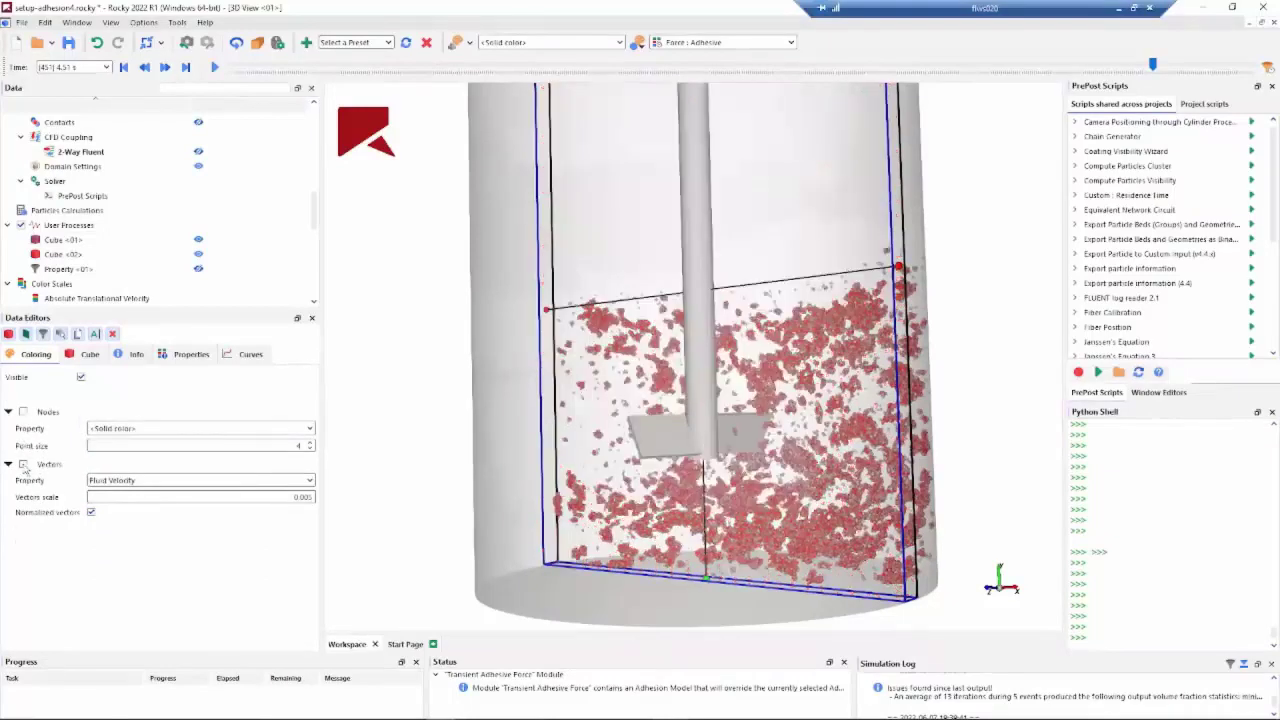
Turn on Fluid Velocity vectors for Cube <01>, showing the 0–1 m/s flow around the impeller.
{"action": "left_click", "coordinate": [24, 476]}
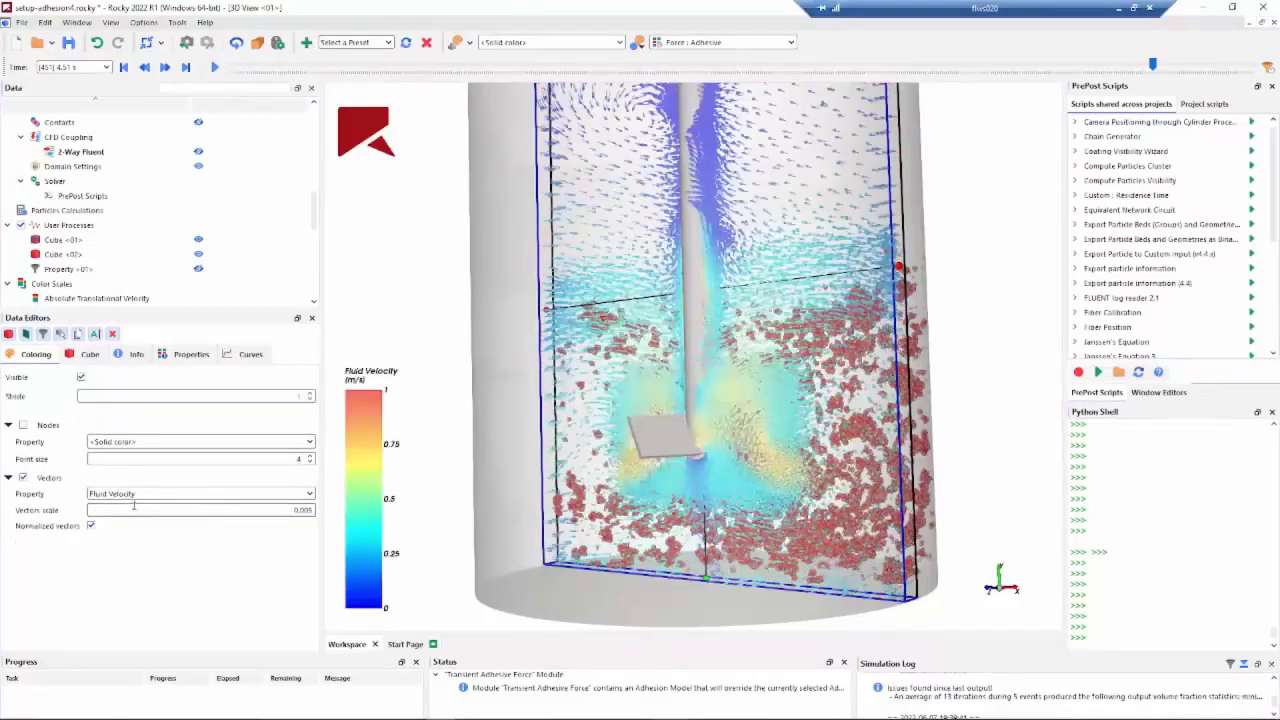
{"action": "left_click_drag", "start_coordinate": [475, 525], "coordinate": [505, 490]}
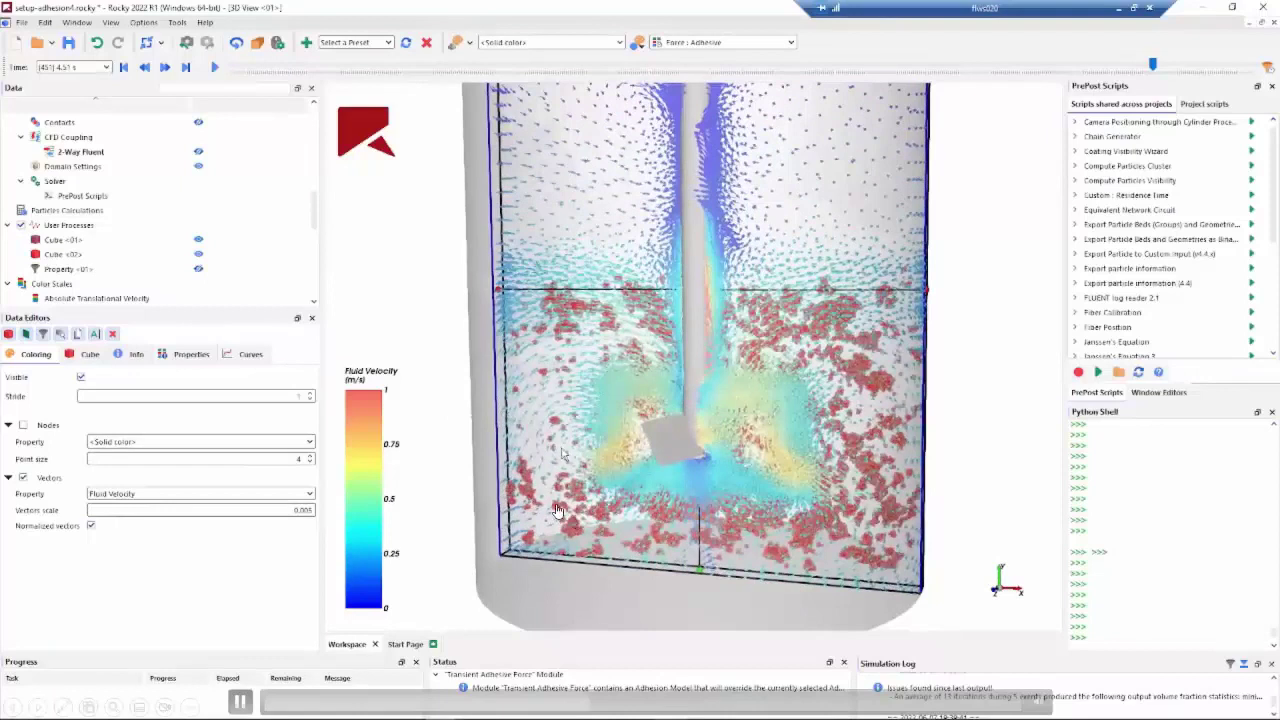